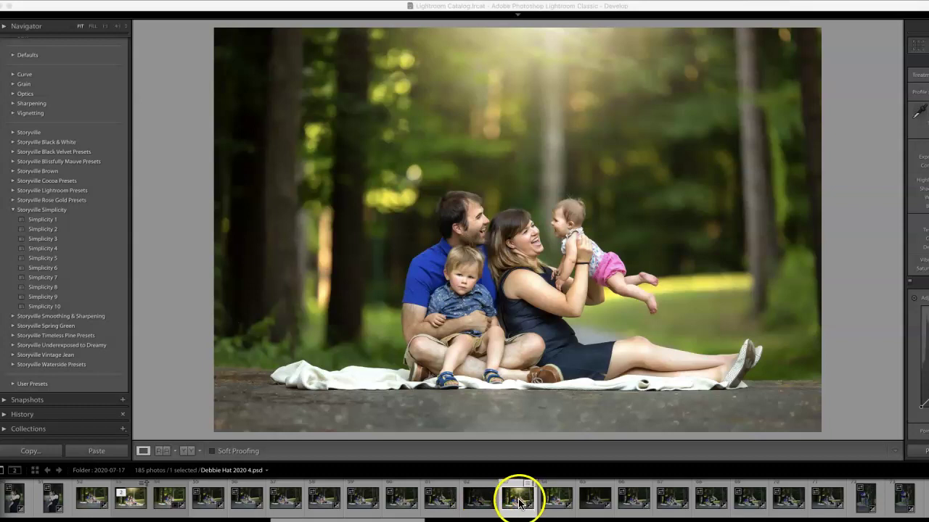
Compare the finished family edit with the raw photo 9O7B9158.CR2, and apply the Simplicity 4 preset to the raw photo
click(479, 497)
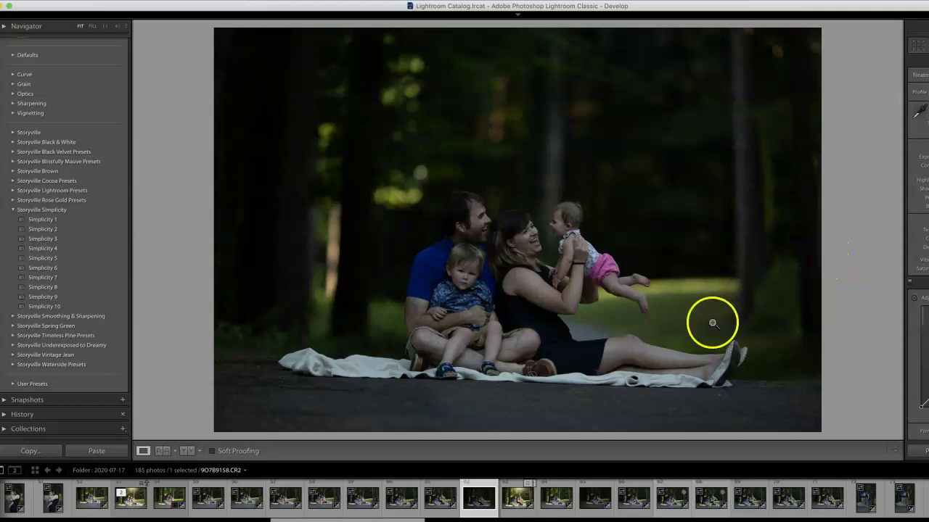
click(513, 498)
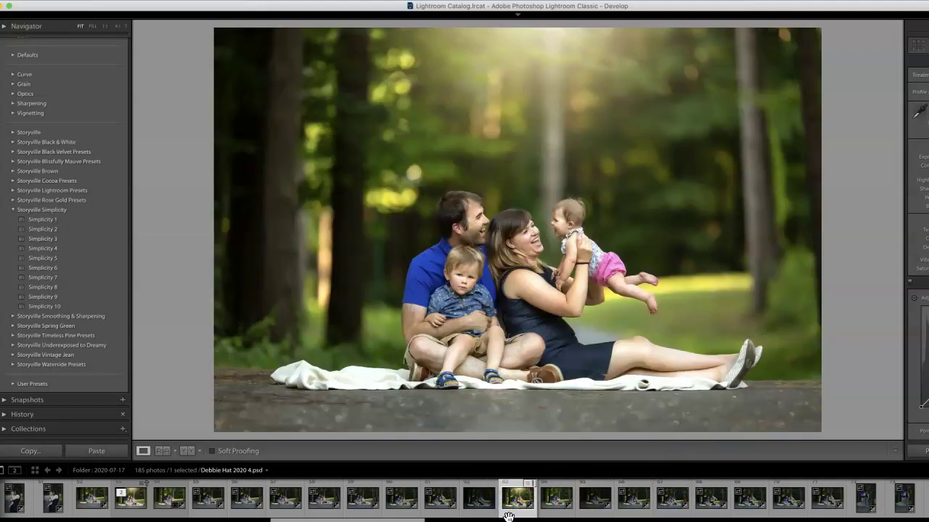
click(480, 498)
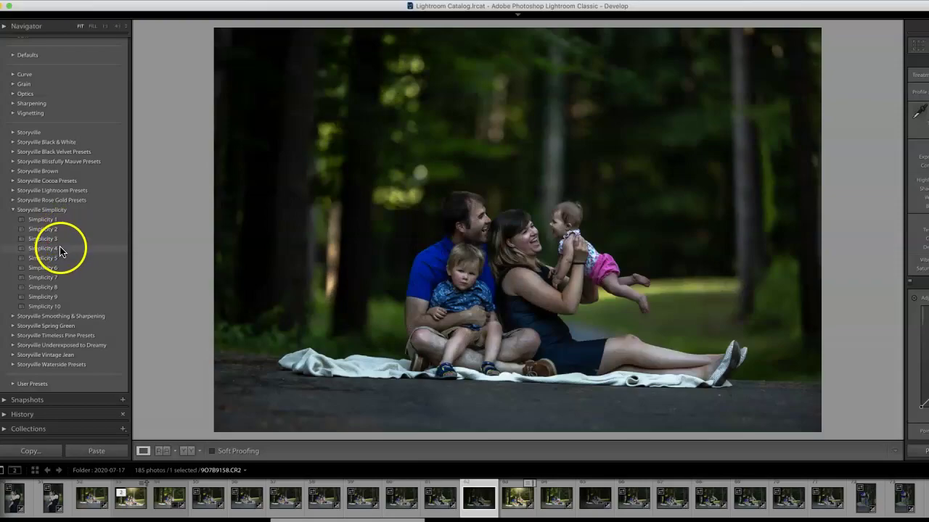
click(60, 251)
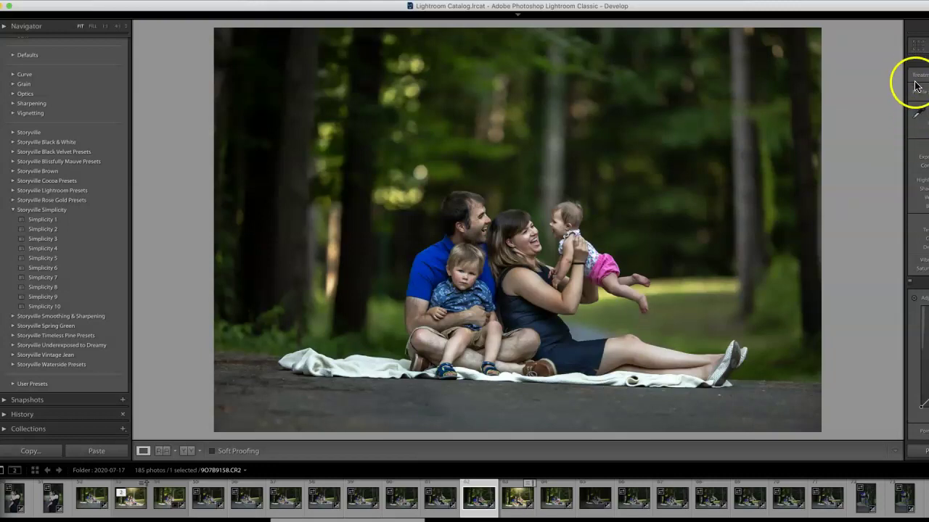
Straighten the family photo with a slight rotation of the crop so the blanket and road sit level
click(916, 45)
drag(874, 286, 863, 277)
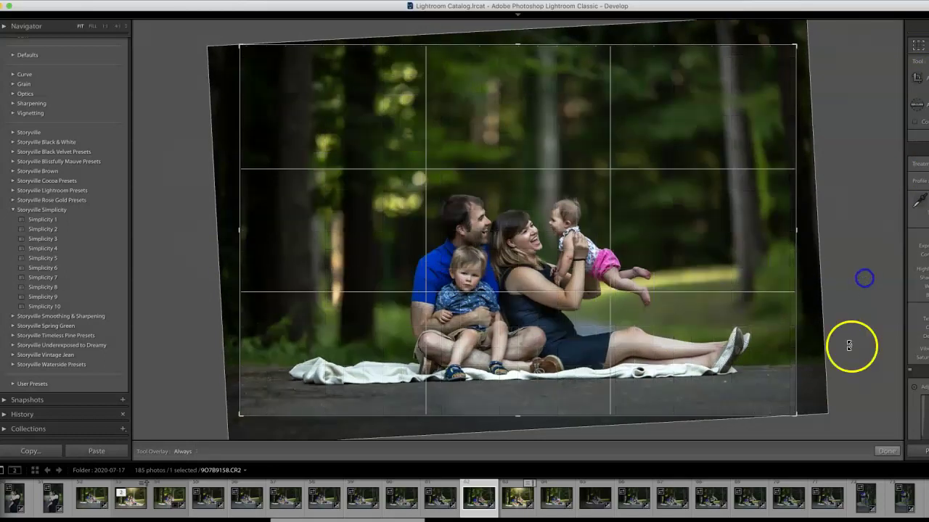
click(918, 45)
click(918, 45)
drag(858, 169, 863, 169)
click(918, 46)
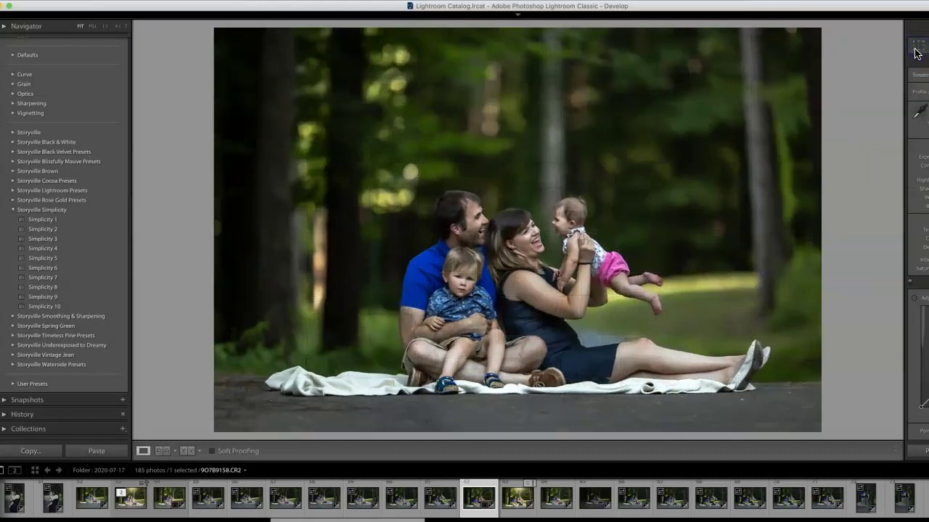
click(919, 47)
drag(862, 138, 864, 139)
click(918, 47)
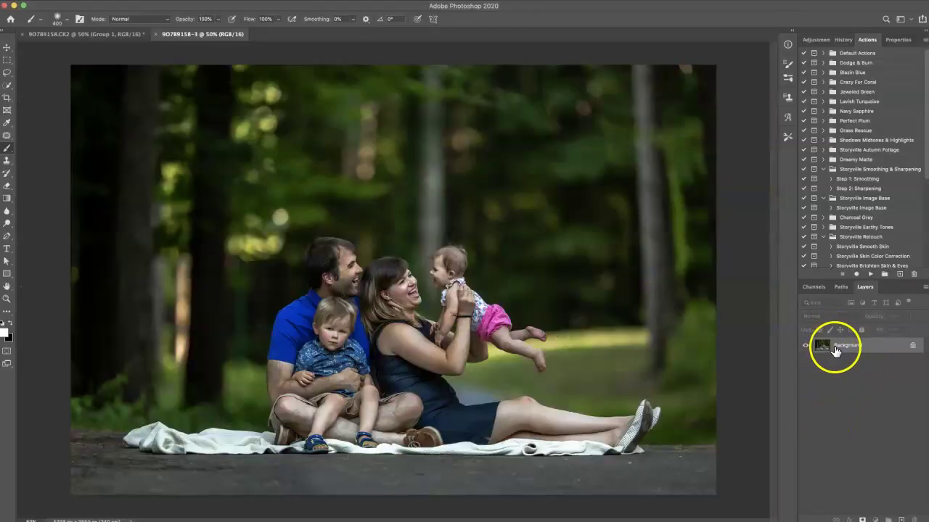
In Photoshop, duplicate the Background layer and run the Step 1: Smoothing action, continuing through its messages
key(super+j)
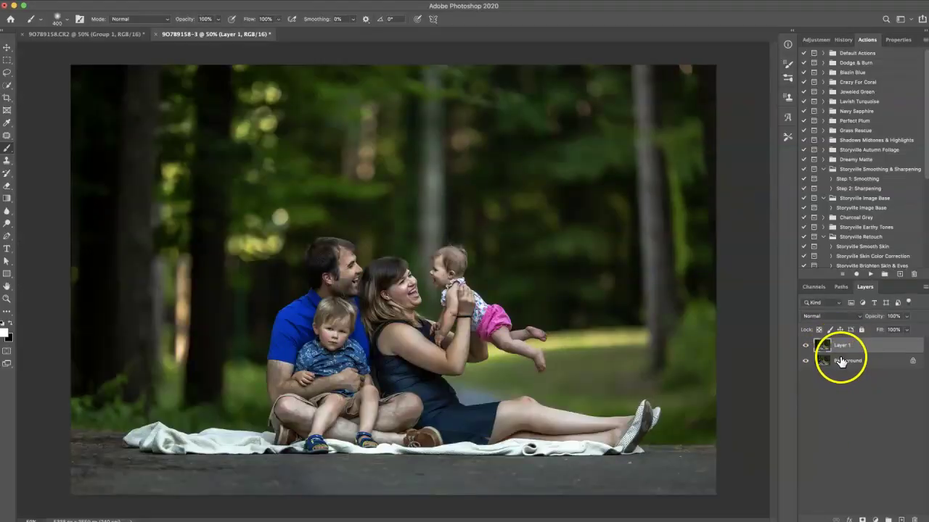
click(855, 179)
click(871, 274)
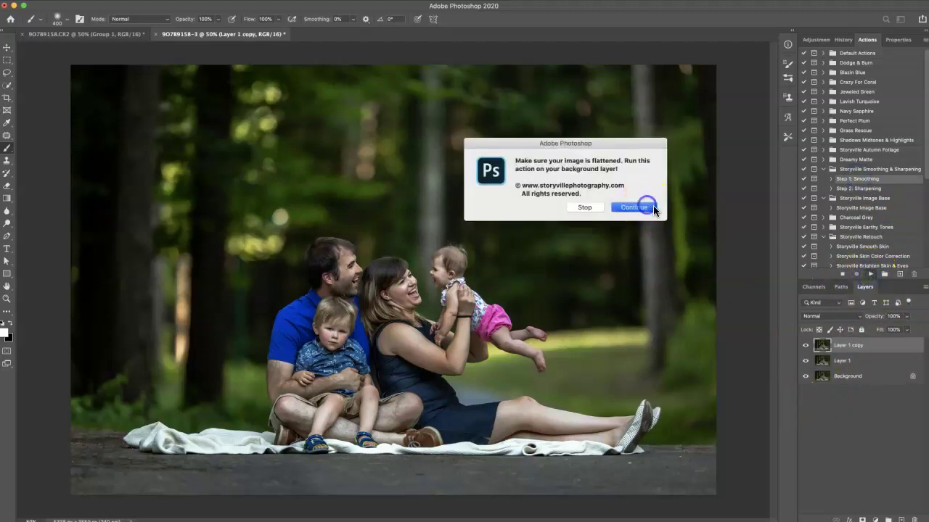
click(642, 206)
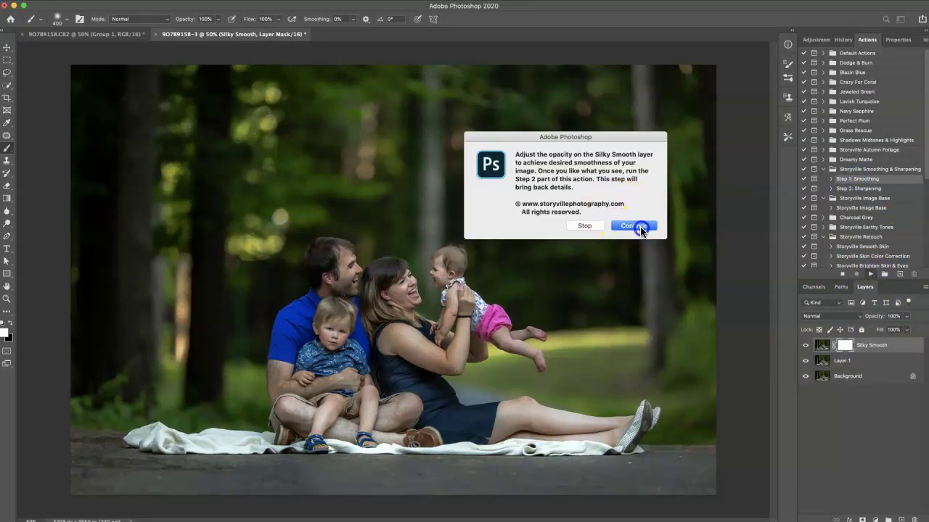
click(642, 225)
Try a reduced opacity on the Silky Smooth layer and return it to 100%
click(878, 318)
drag(809, 311, 823, 315)
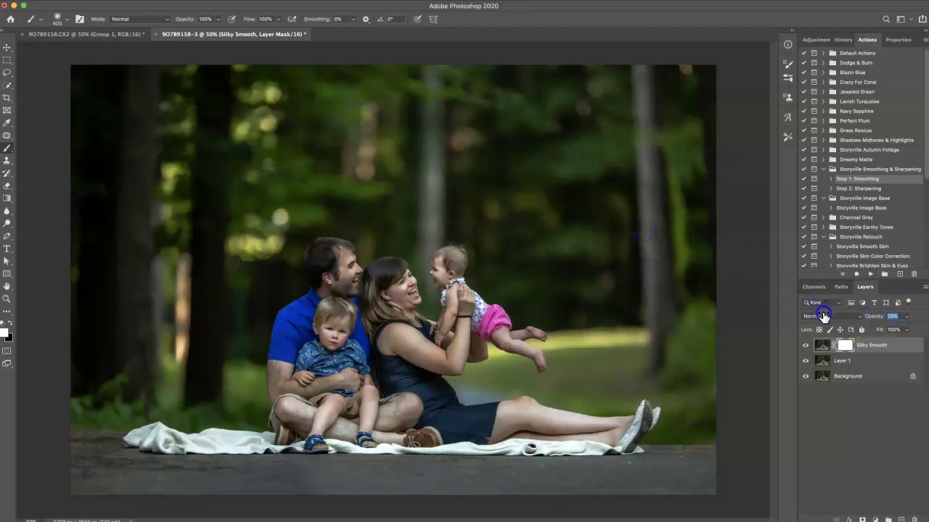
click(876, 317)
drag(876, 320, 873, 319)
Run the Step 2: Sharpening action and continue through its messages
click(856, 189)
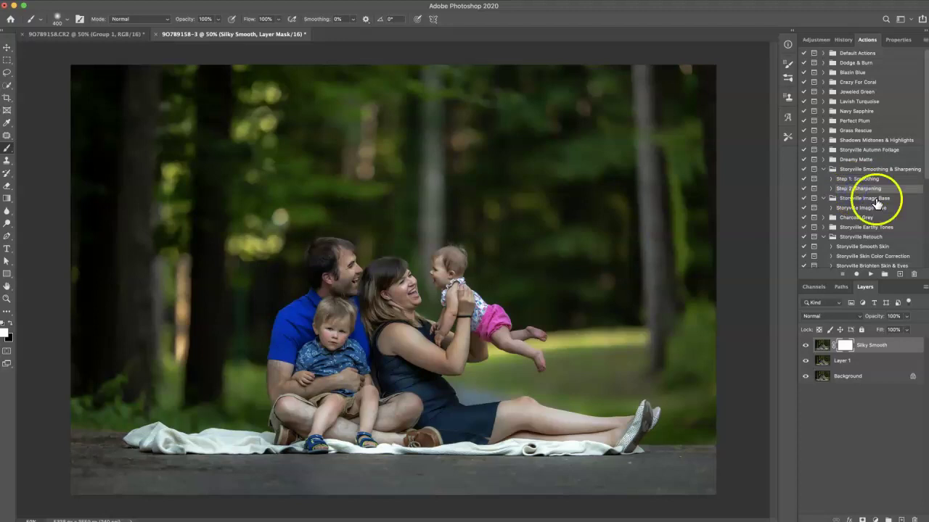
click(870, 273)
click(631, 213)
click(631, 214)
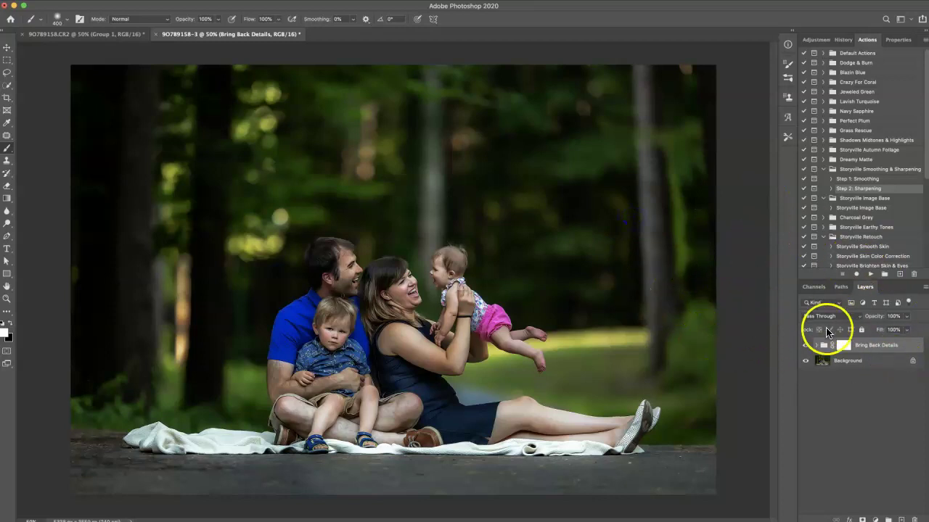
Set the Bring Back Details group's opacity to 24% and toggle its visibility to compare the effect
click(895, 316)
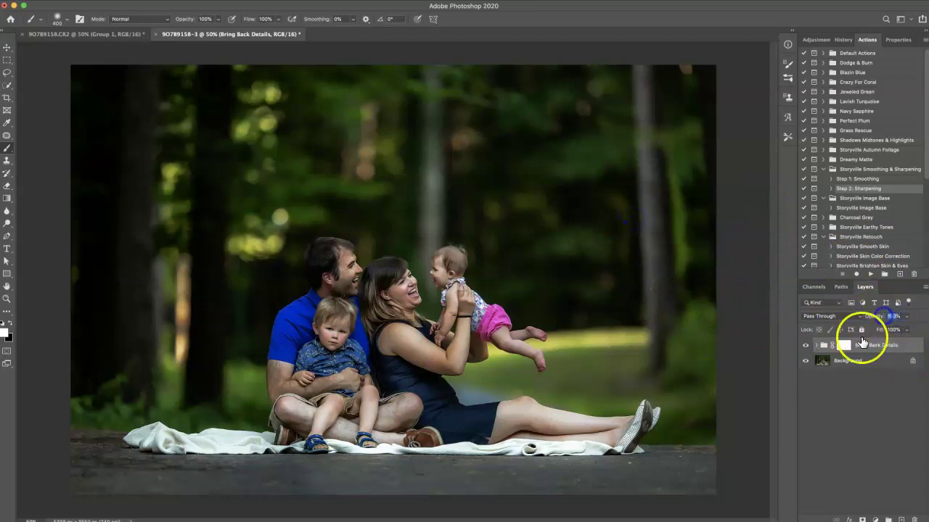
text(4)
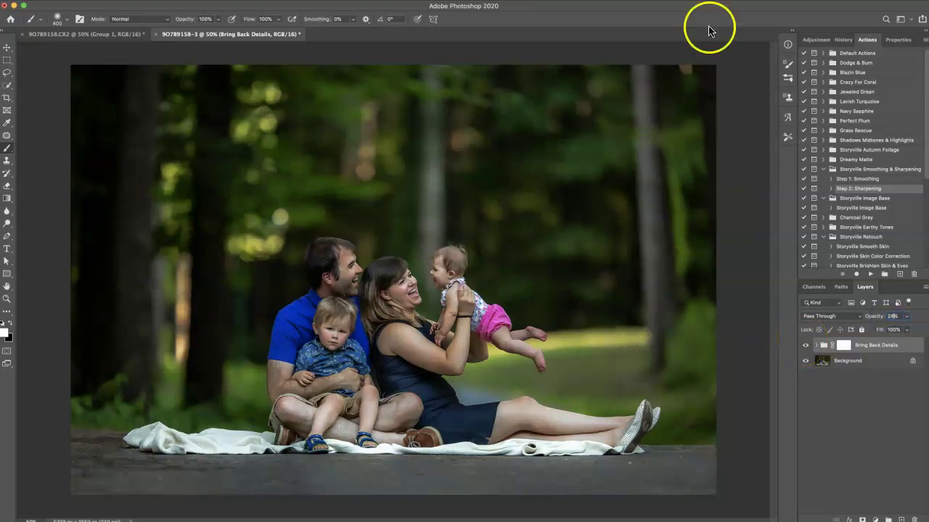
click(806, 346)
click(805, 346)
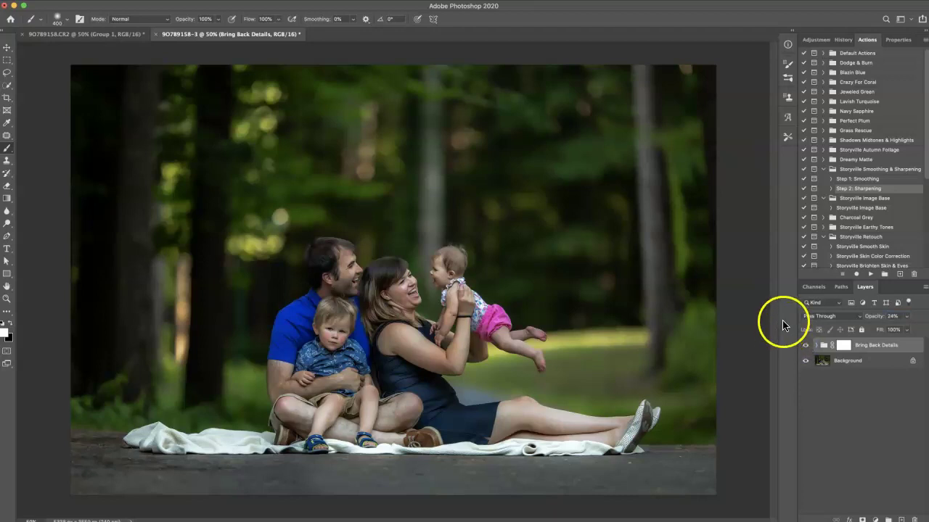
Run the Storyville Image Base action on the photo and continue through its message
click(854, 209)
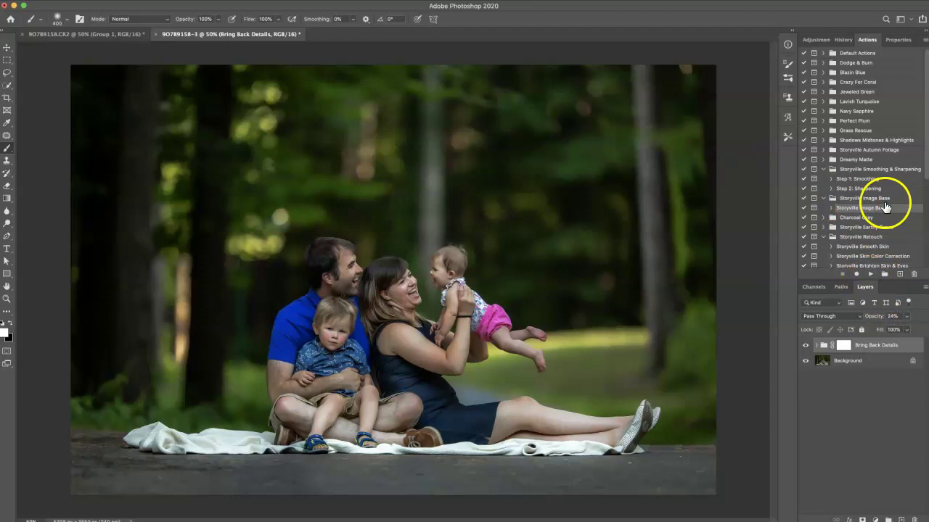
click(870, 274)
click(642, 209)
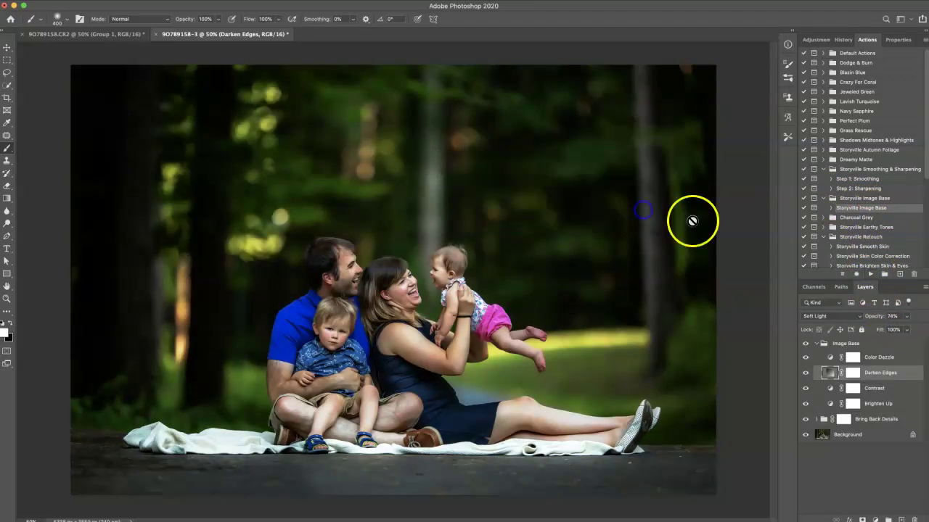
Hide the Darken Edges layer and check the effect of the Color Dazzle layer
click(829, 372)
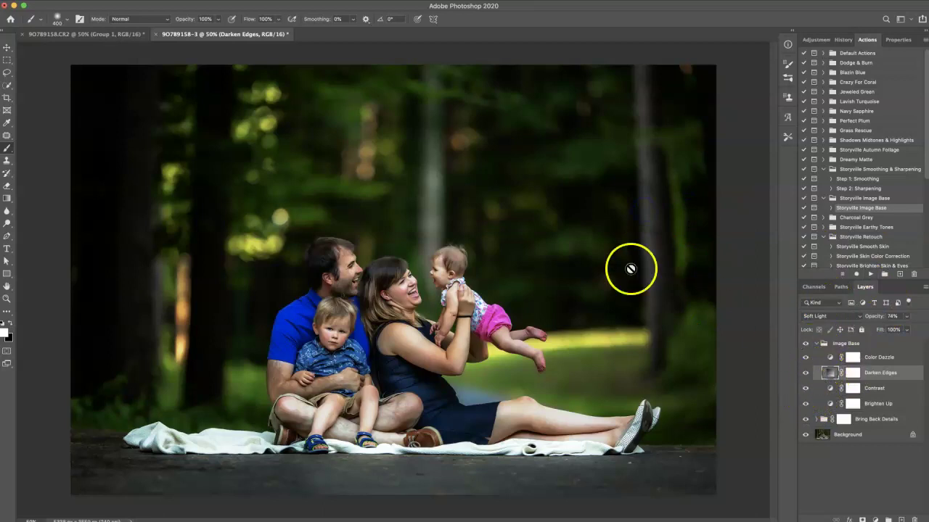
click(805, 374)
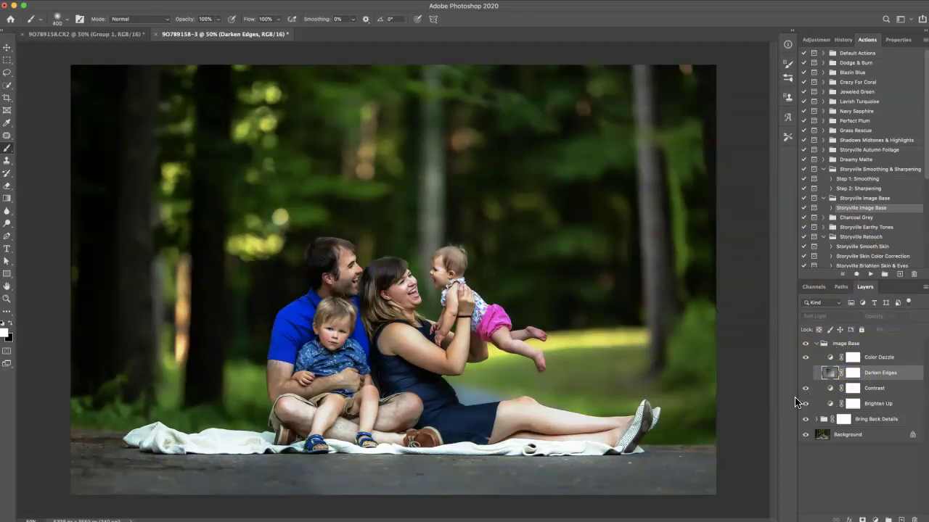
click(834, 357)
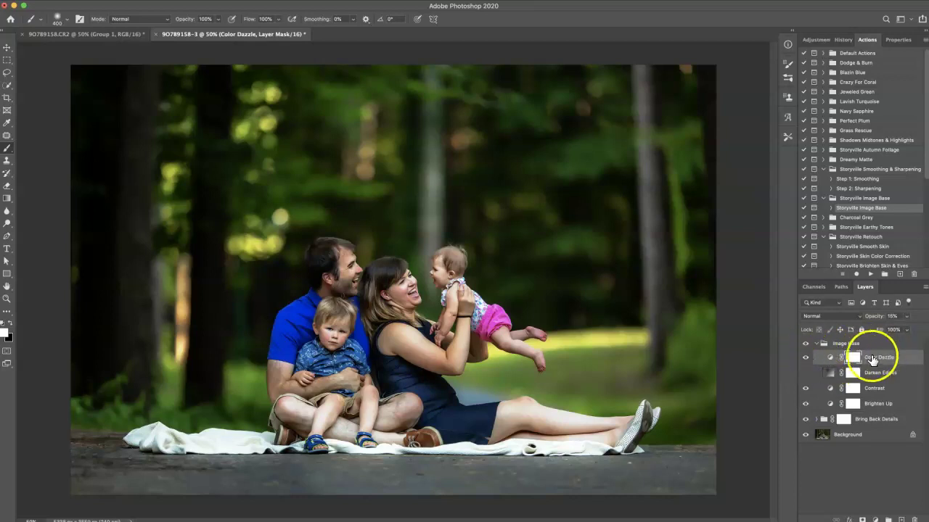
click(804, 358)
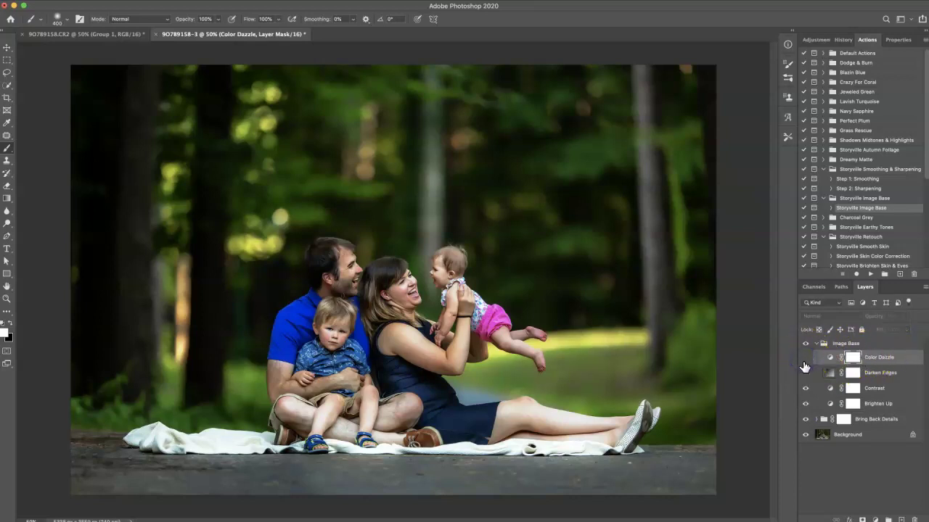
Set the Contrast layer's opacity to 11% and the Brighten Up layer's opacity to about 22%
click(830, 390)
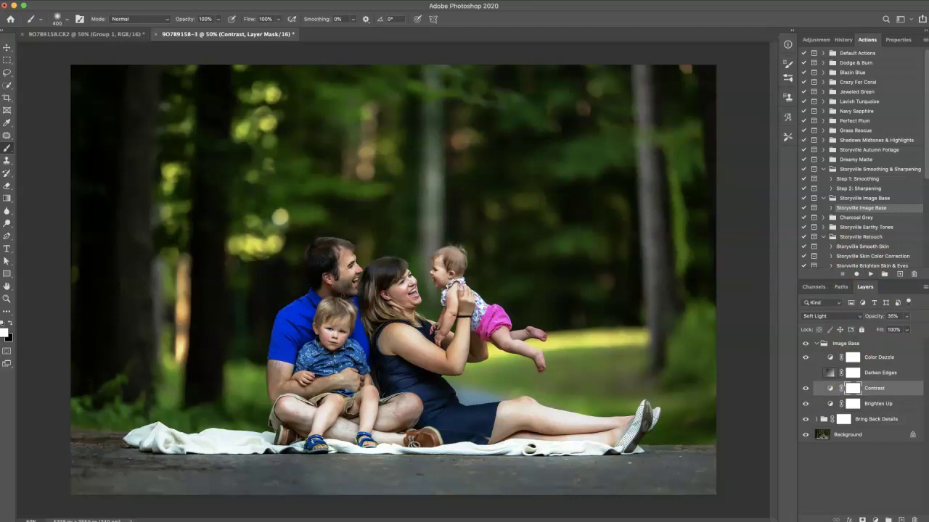
click(892, 315)
text(11)
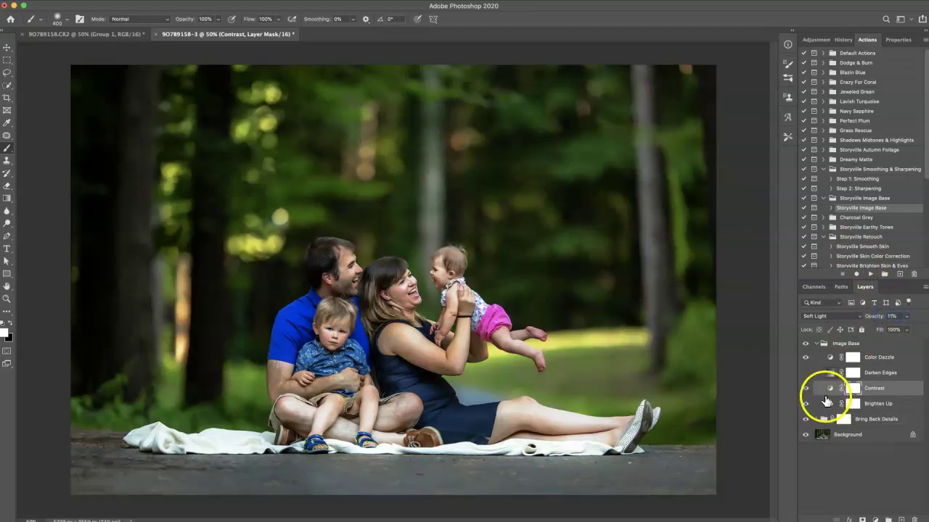
click(827, 404)
click(892, 315)
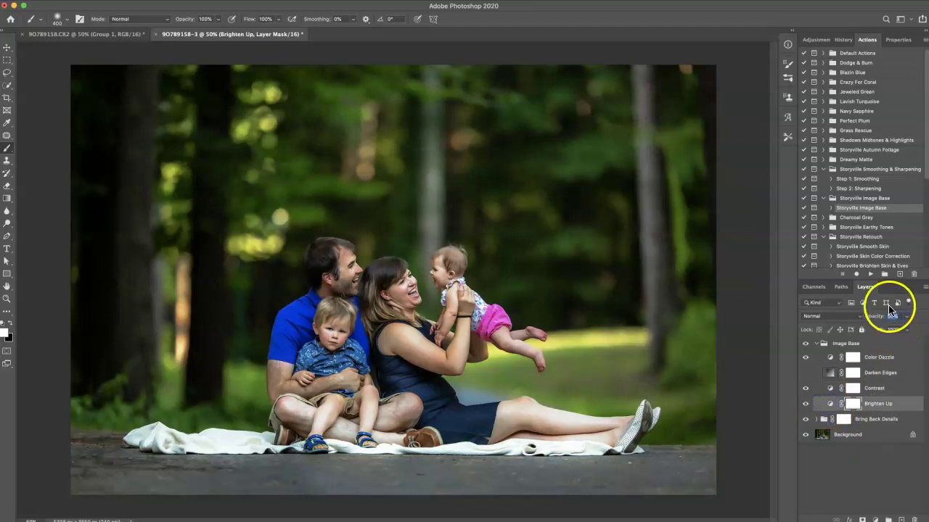
click(884, 318)
key(Return)
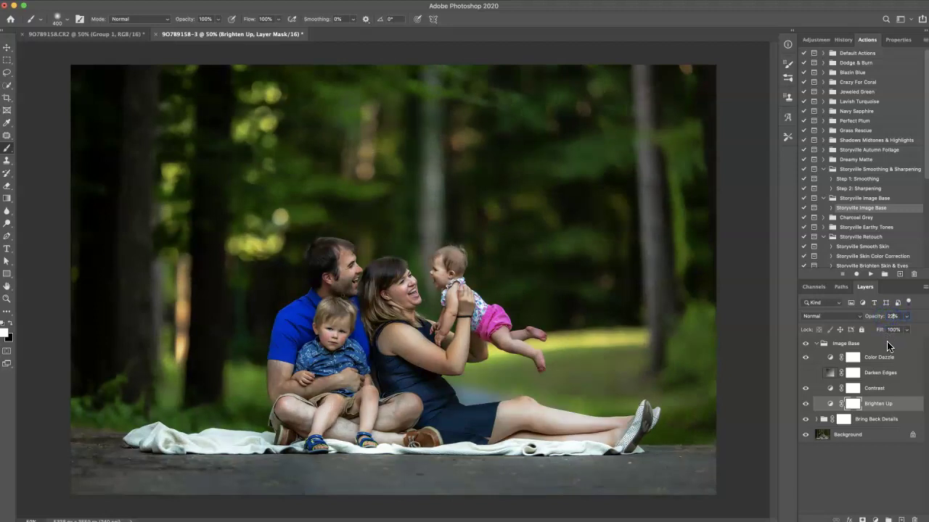
Collapse the Image Base group and toggle its visibility to compare the photo with and without it
click(819, 346)
click(818, 345)
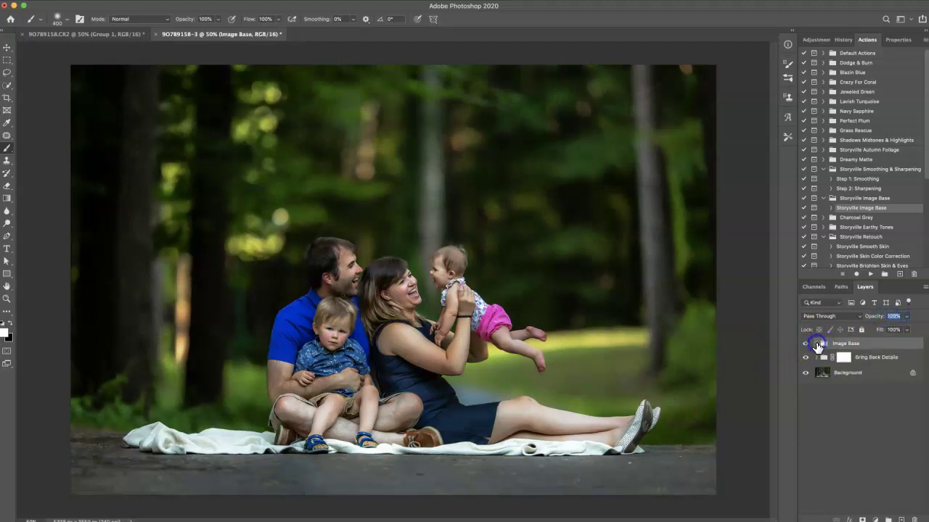
click(805, 345)
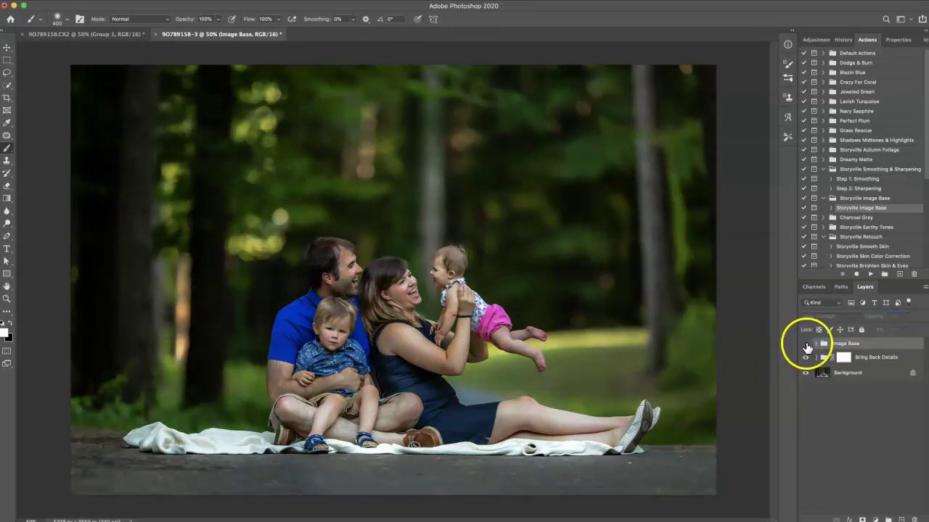
click(806, 345)
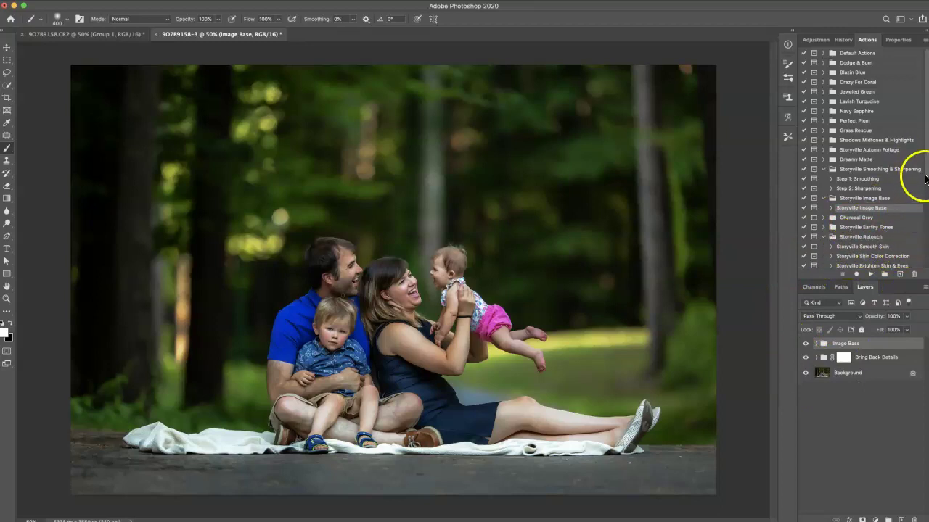
Run the Storyville Brighten Skin & Eyes action and continue through its message
scroll(926, 180, down, 1)
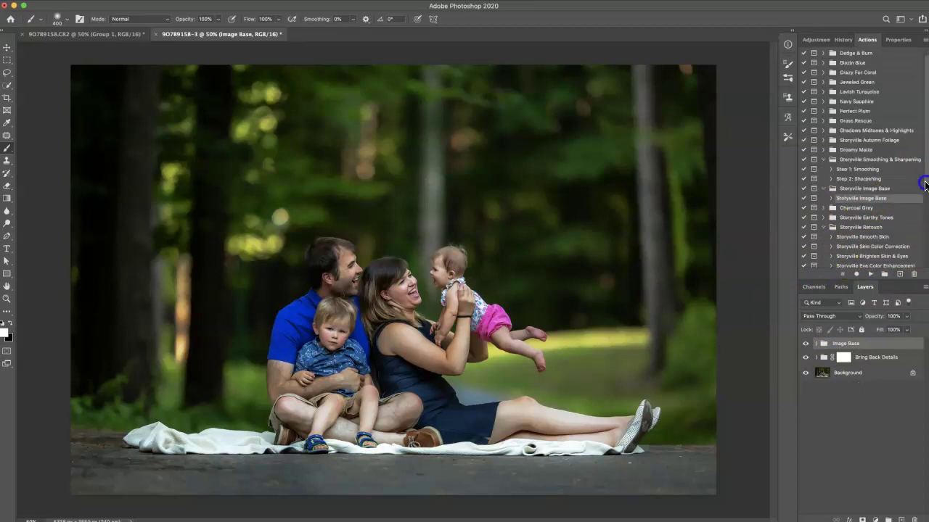
click(871, 258)
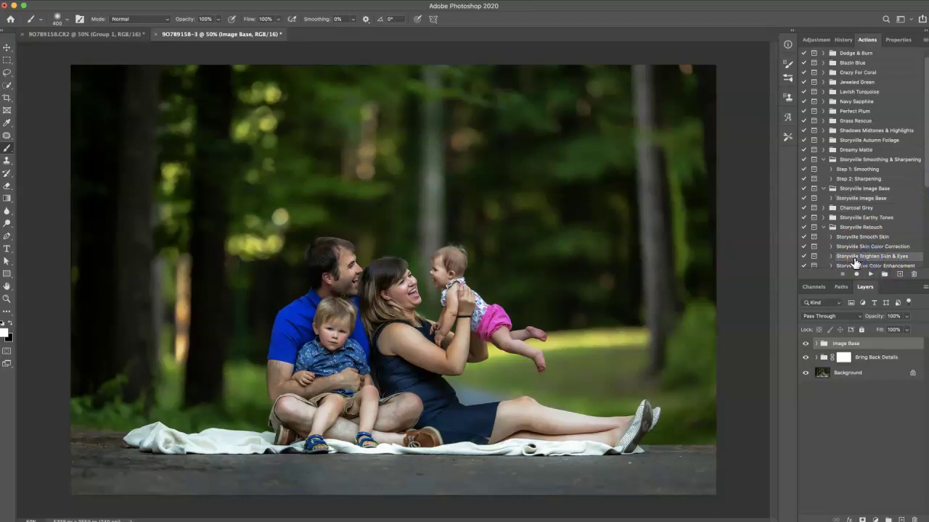
click(870, 275)
click(643, 219)
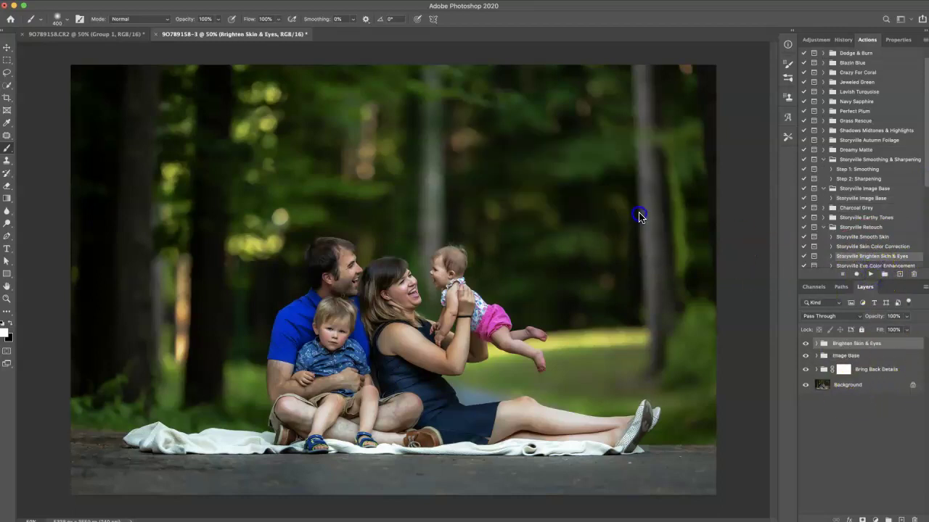
Paint white on the Brighten Skin layer mask over the mother's face and arm, the baby's face and the baby's feet
click(816, 344)
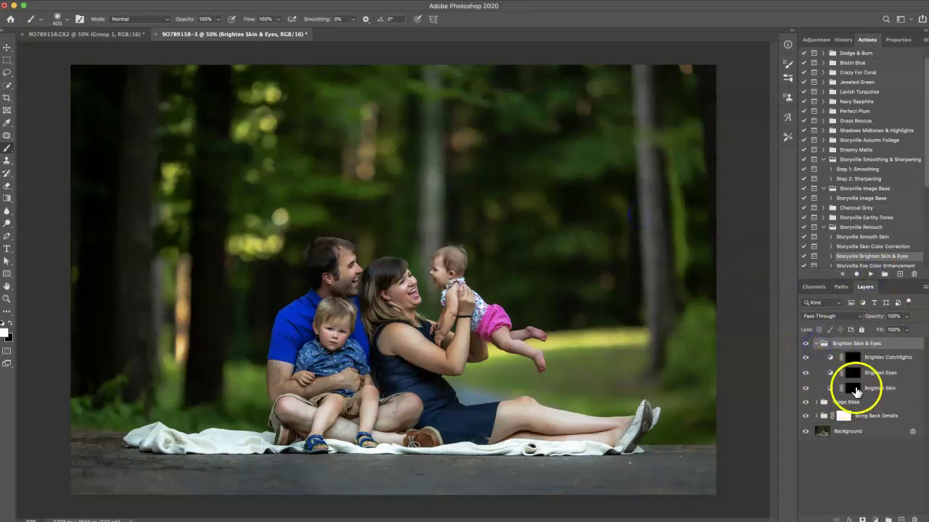
click(852, 389)
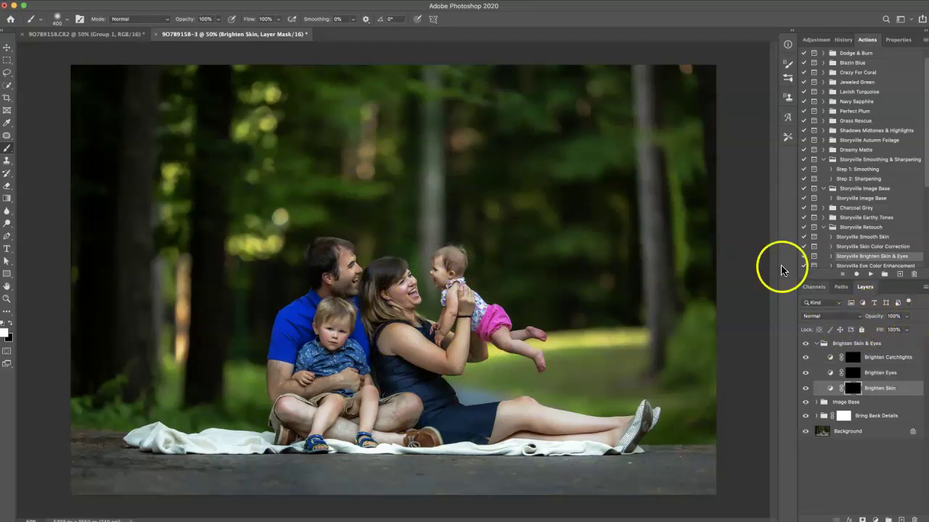
mouse_move(403, 287)
mouse_down()
mouse_move(407, 318)
mouse_move(393, 348)
mouse_move(463, 331)
mouse_up()
key(bracketleft)
click(440, 269)
key(bracketleft)
key(bracketleft)
key(bracketleft)
key(bracketleft)
click(527, 353)
drag(537, 365, 530, 335)
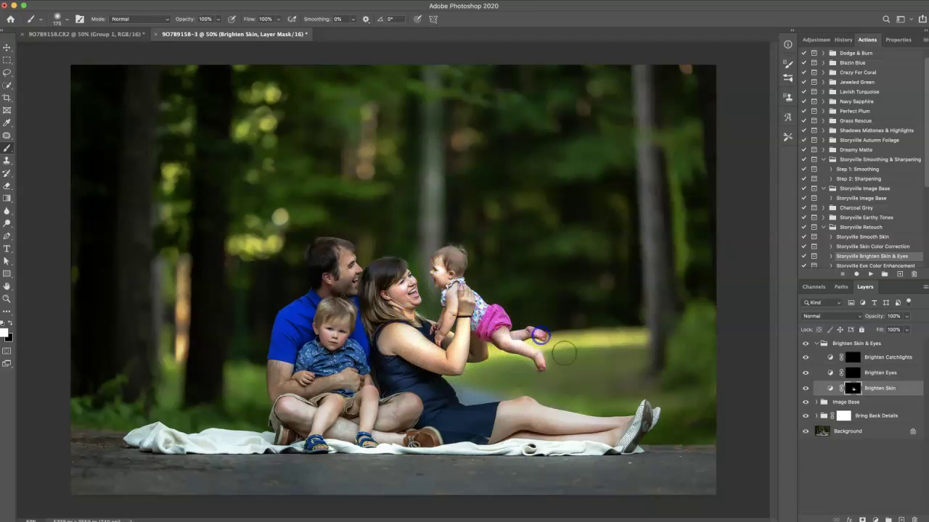
Enlarge the brush to 300 and extend the Brighten Skin mask over the mother's legs and the family's remaining skin areas
key(bracketright)
key(bracketright)
key(bracketright)
key(bracketright)
mouse_move(501, 425)
mouse_down()
mouse_move(510, 414)
mouse_move(578, 436)
mouse_move(639, 424)
mouse_up()
mouse_move(375, 400)
mouse_down()
mouse_move(365, 431)
mouse_move(308, 415)
mouse_move(297, 379)
mouse_move(287, 378)
mouse_move(347, 390)
mouse_move(342, 255)
mouse_move(341, 297)
mouse_move(375, 311)
mouse_move(399, 284)
mouse_move(397, 329)
mouse_up()
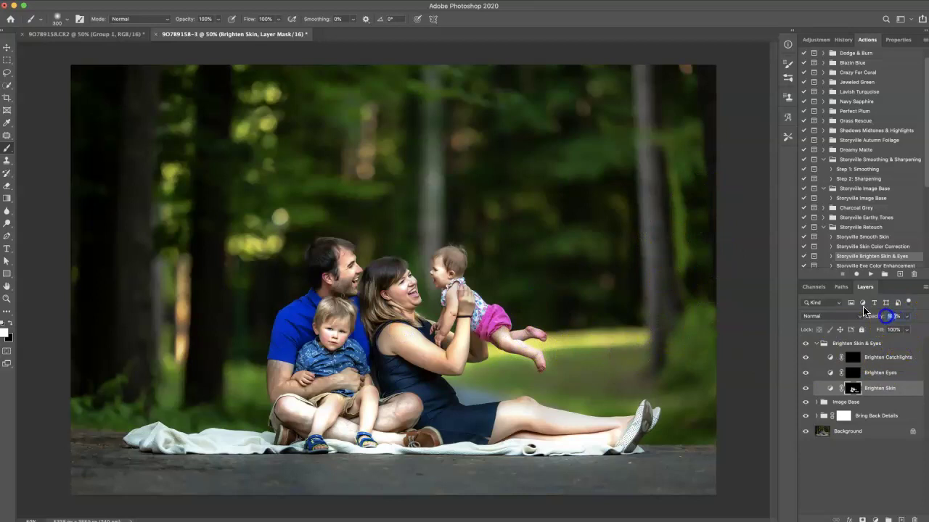
Set the Brighten Skin layer's opacity to 45% and compare the photo with and without the layer
text(45)
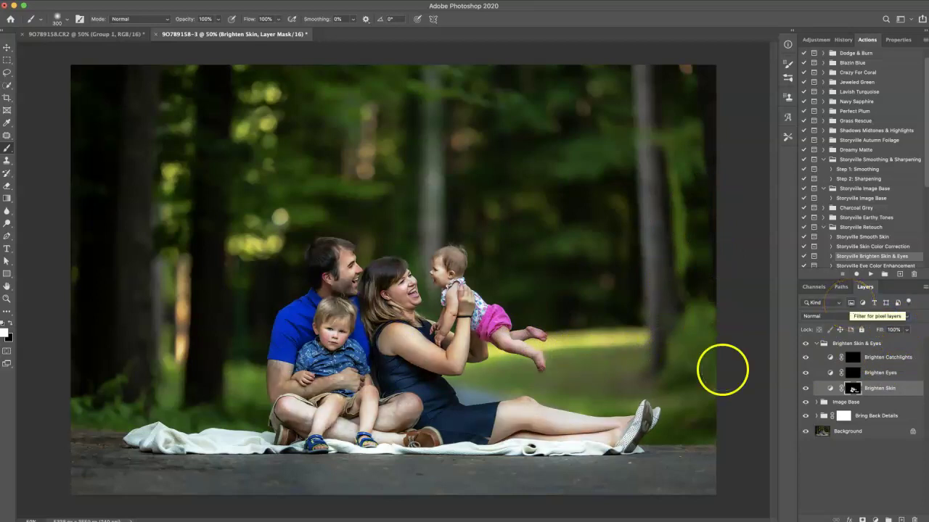
click(804, 389)
click(805, 391)
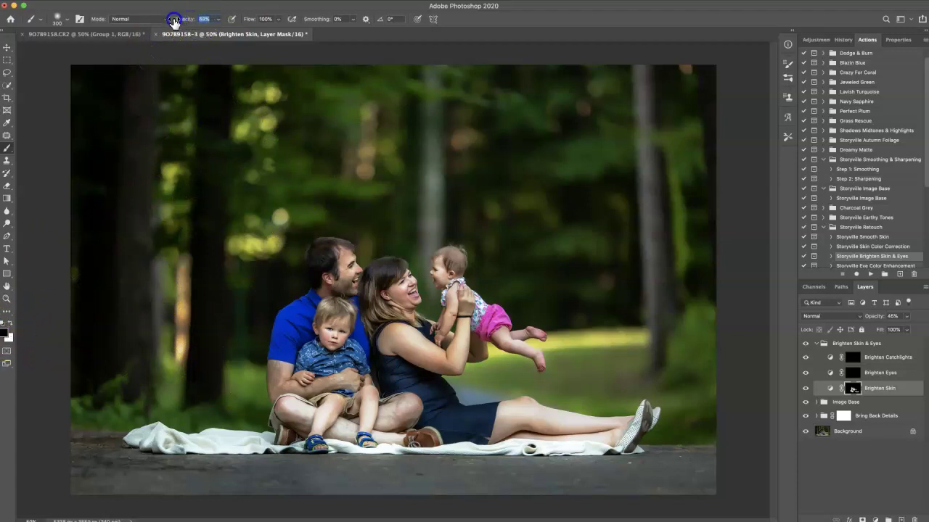
Soften the skin brightening on the baby's and boy's faces by painting black on the Brighten Skin mask at 47% brush opacity
drag(171, 22, 170, 22)
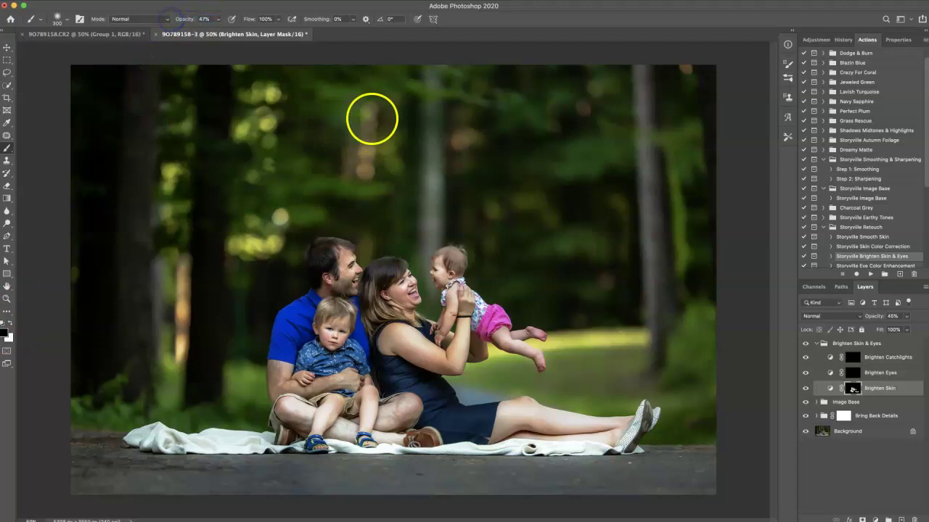
key(super+plus)
key(bracketleft)
key(bracketleft)
key(bracketleft)
key(bracketleft)
key(bracketleft)
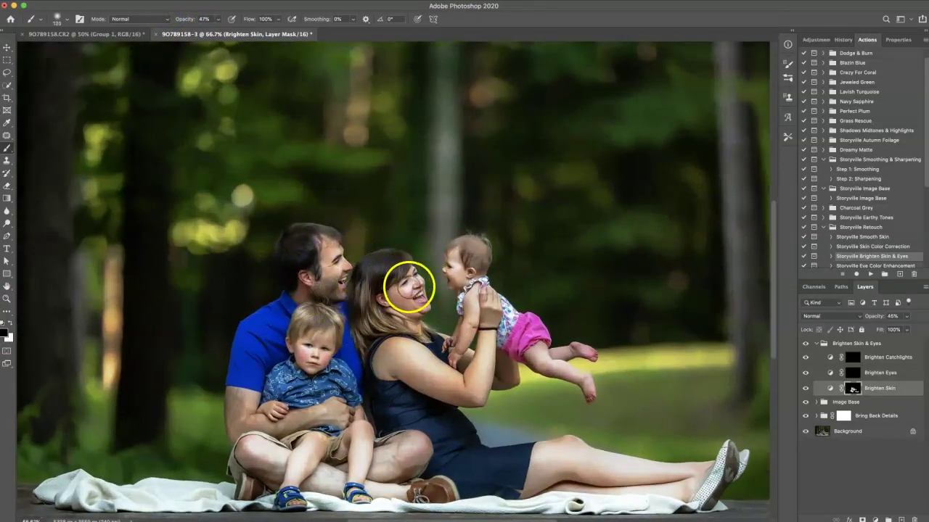
drag(463, 276, 455, 266)
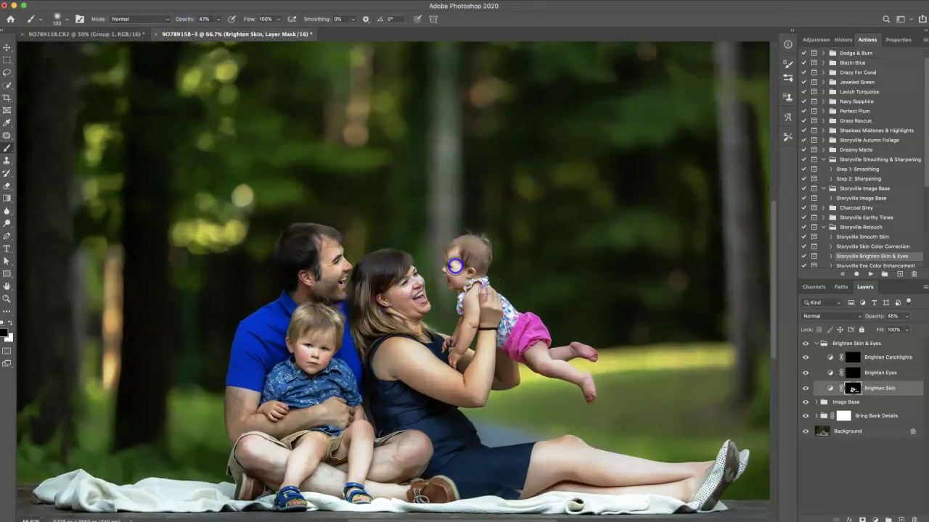
key(bracketleft)
key(bracketleft)
key(bracketleft)
click(310, 349)
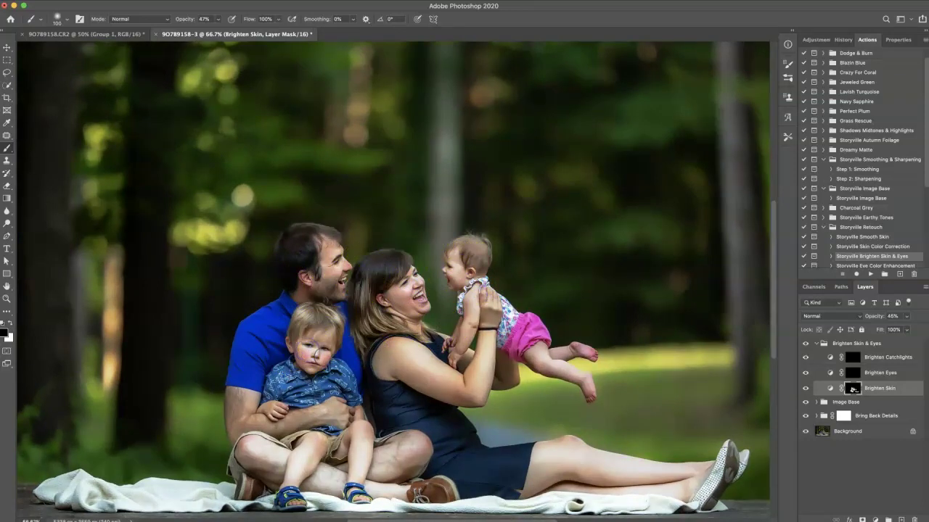
Compare the whole photo with and without the Brighten Skin & Eyes group
key(super+minus)
key(super+minus)
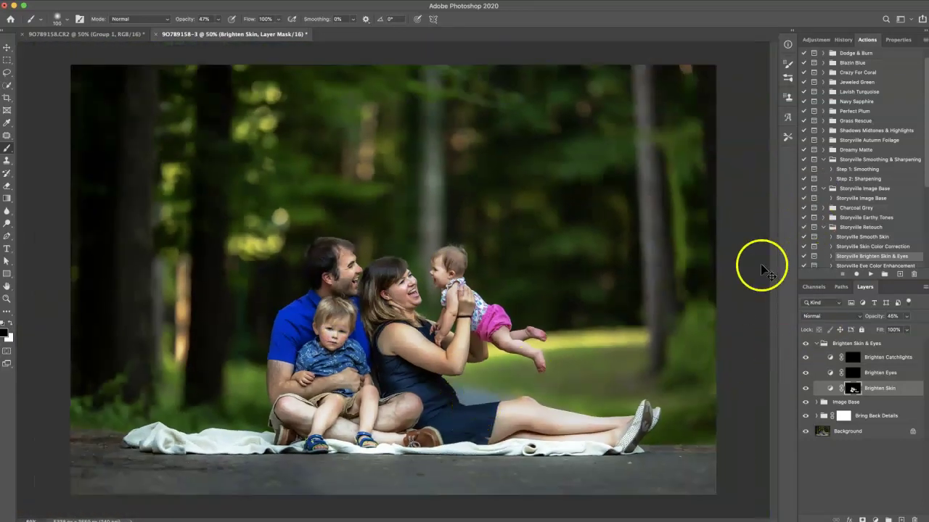
click(805, 344)
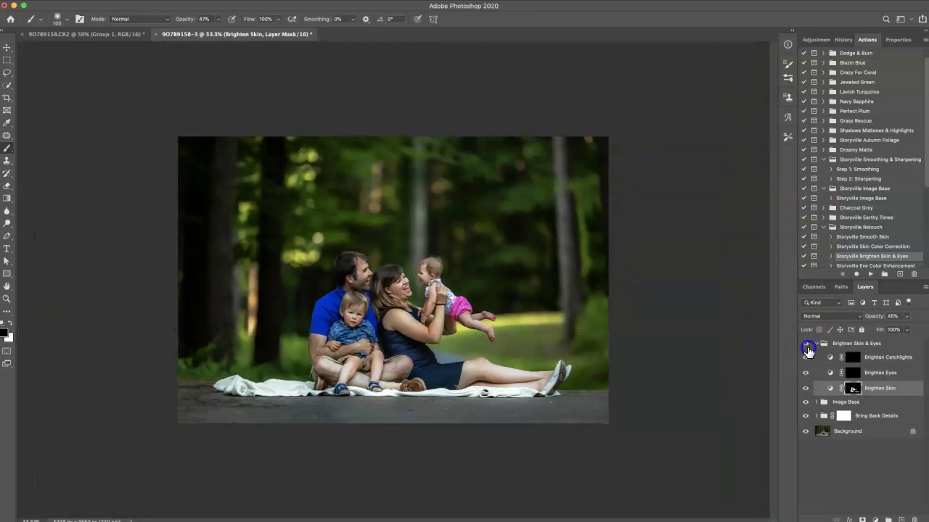
click(806, 345)
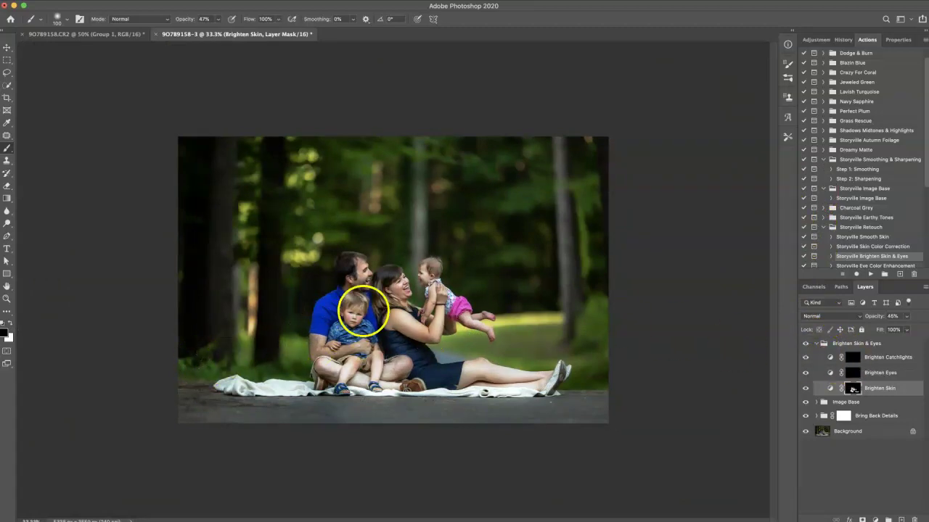
key(super+plus)
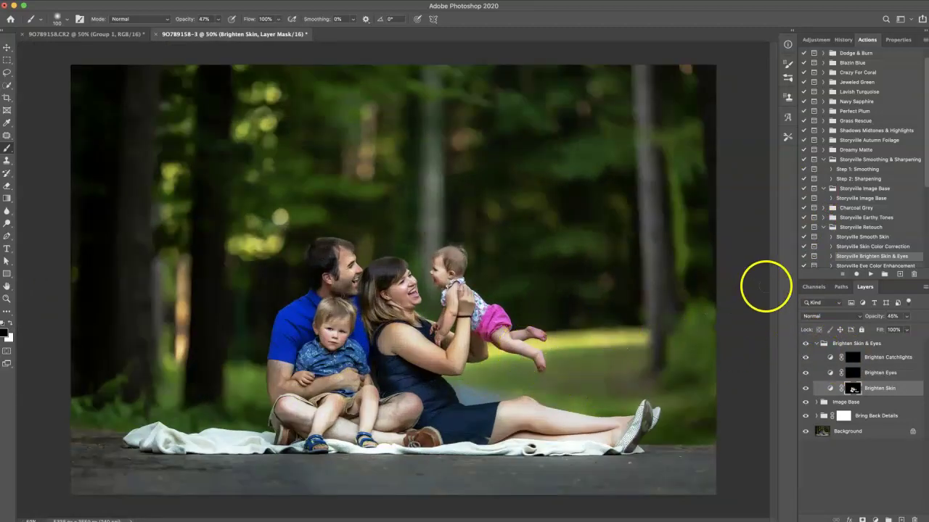
Paint white on the Brighten Eyes mask over the boy's eyes with a size 15 brush at about 89% opacity
click(853, 373)
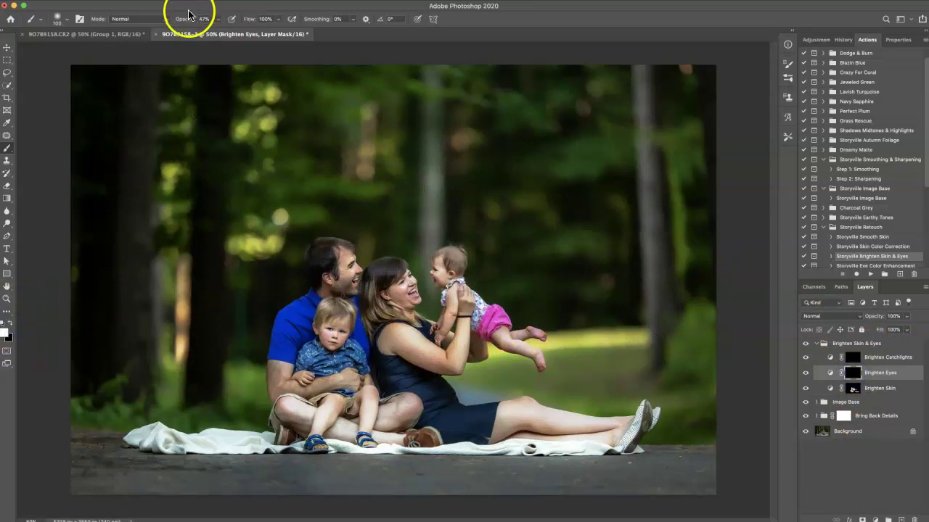
key(super+plus)
key(super+plus)
key(super+plus)
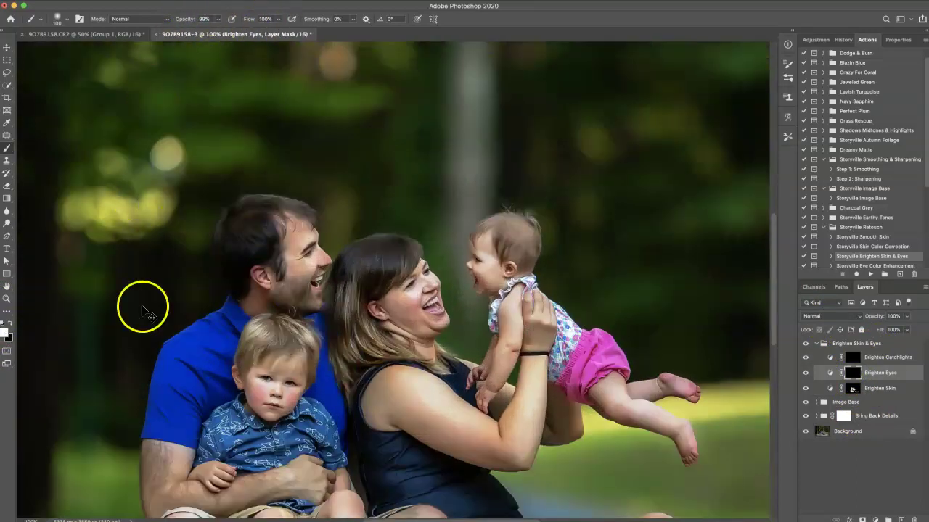
scroll(772, 249, down, 5)
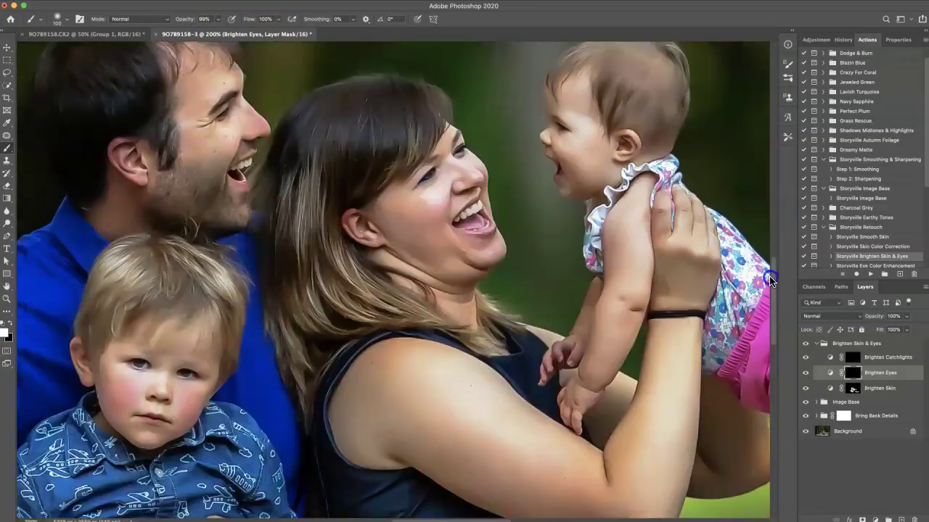
key(bracketleft)
key(bracketleft)
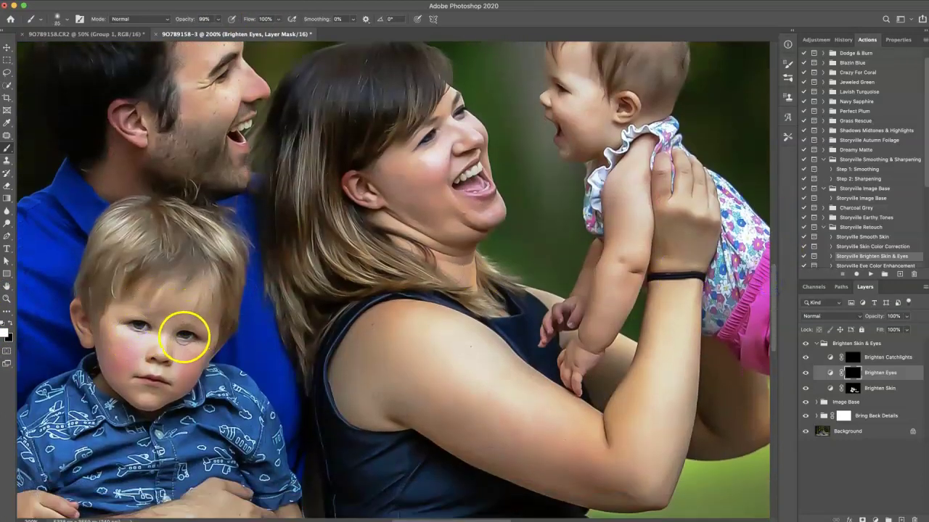
click(192, 336)
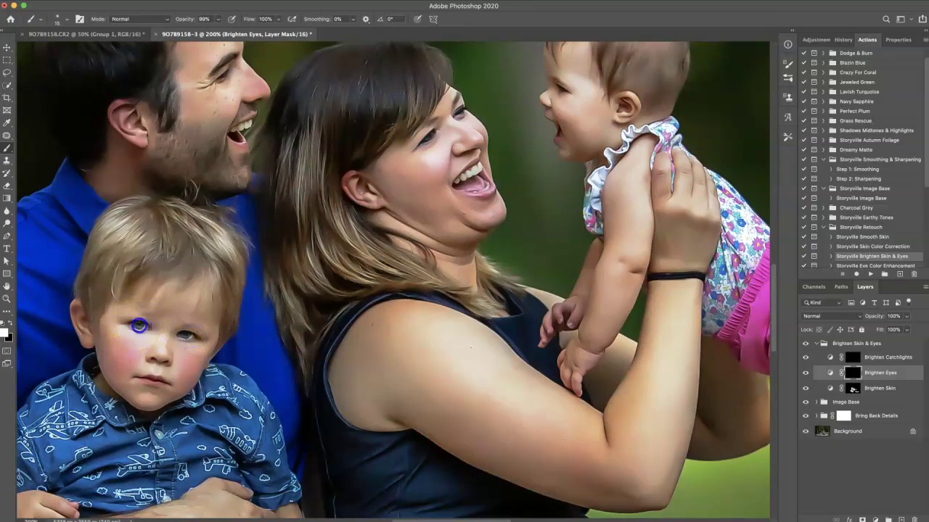
Lower the Brighten Eyes layer's opacity, then compare the Brighten Skin & Eyes group on and off and collapse it
key(super+minus)
key(super+minus)
key(super+minus)
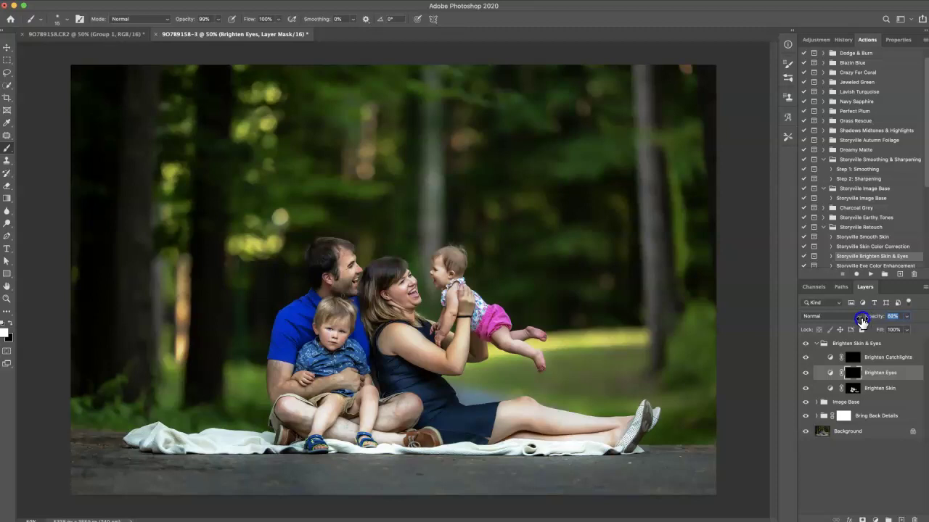
click(806, 344)
click(805, 343)
click(817, 345)
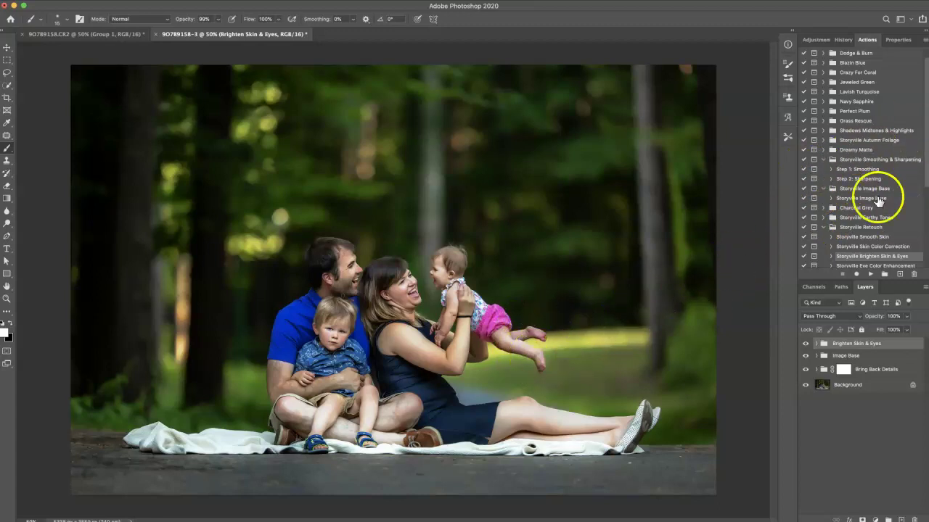
Run the Storyville Skin Color Correction action, continue through its message, and expand the resulting layer group
click(880, 246)
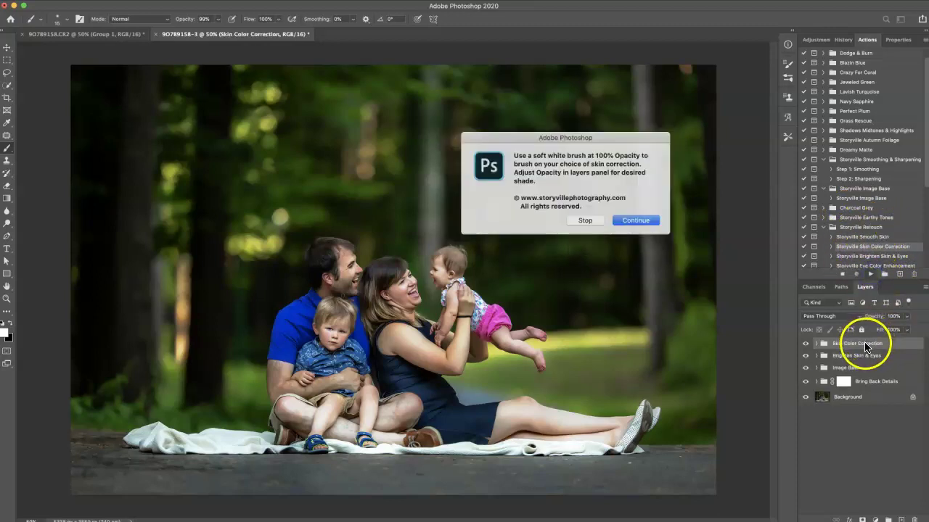
click(630, 217)
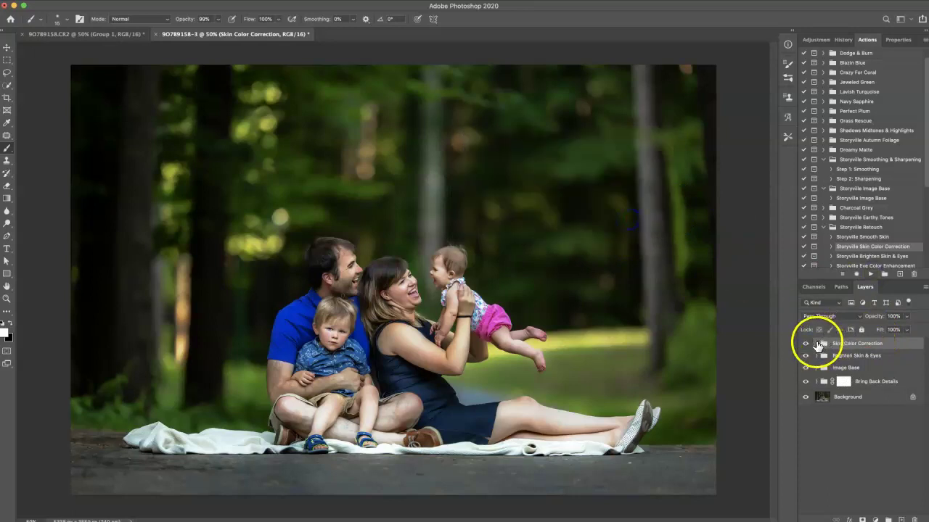
click(816, 343)
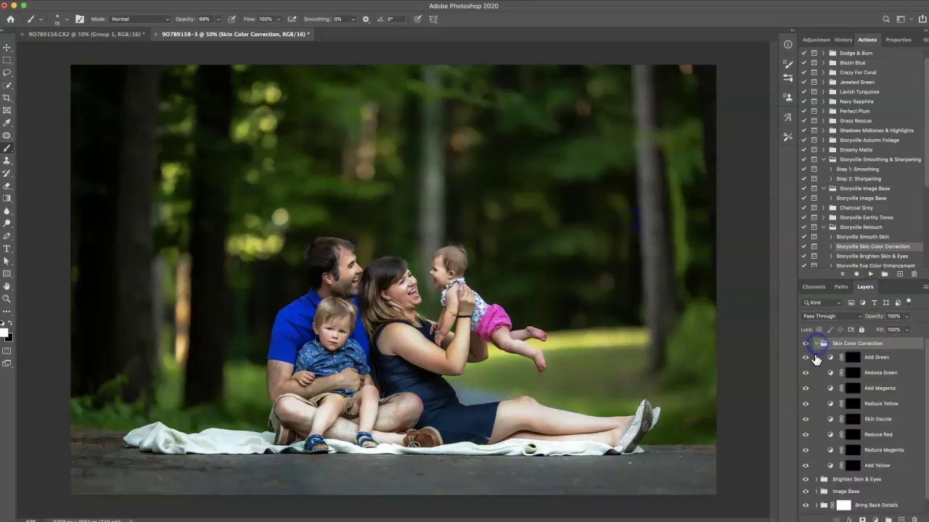
Paint white on the Reduce Red mask at 100% brush opacity over the baby's face and feet and the boy's face
click(854, 434)
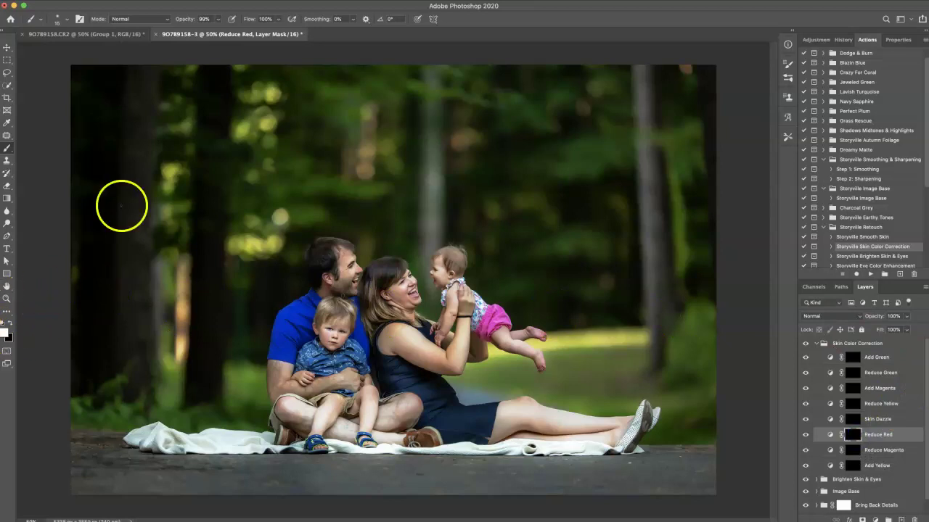
mouse_move(432, 245)
mouse_down()
mouse_move(442, 292)
mouse_move(428, 248)
mouse_move(432, 262)
mouse_move(464, 252)
mouse_move(439, 265)
mouse_up()
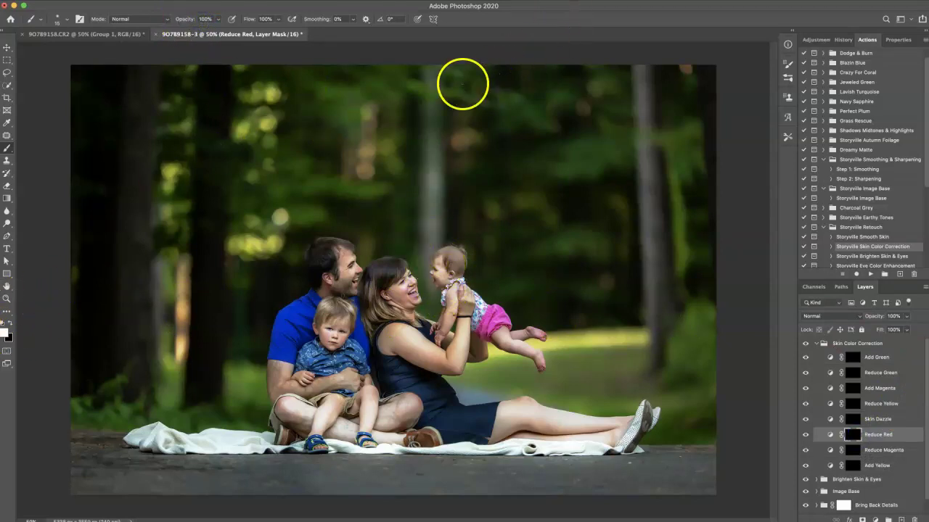
key(super+plus)
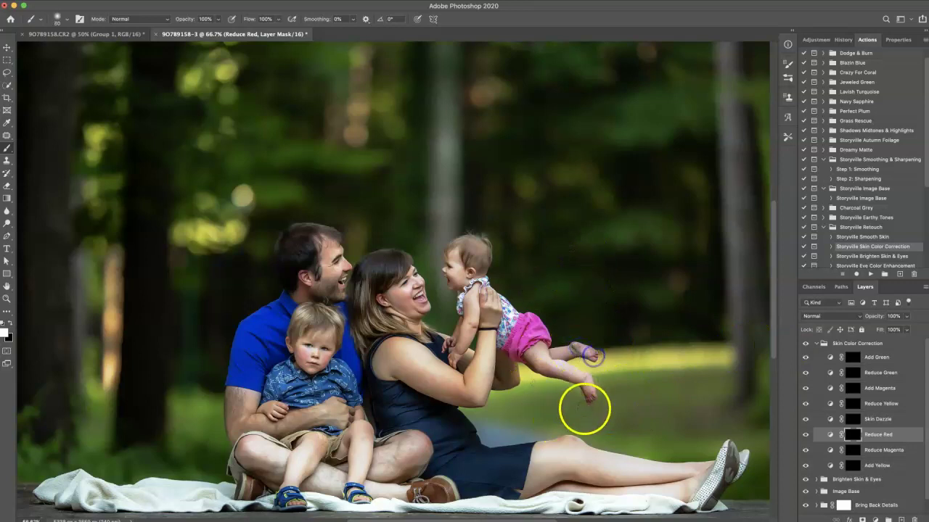
key(bracketright)
key(bracketright)
key(bracketright)
key(bracketright)
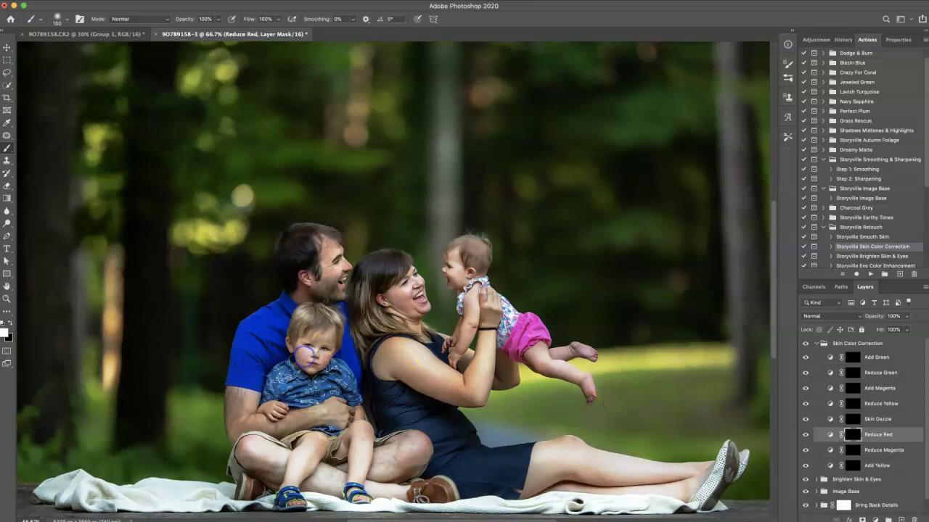
key(bracketleft)
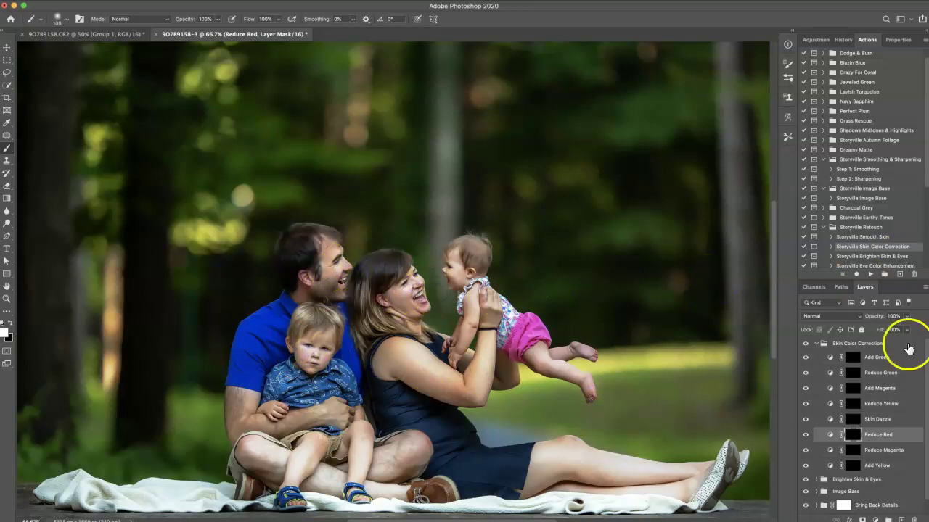
Adjust the Reduce Red layer's opacity and collapse the Skin Color Correction group
click(898, 316)
key(ctrl+minus)
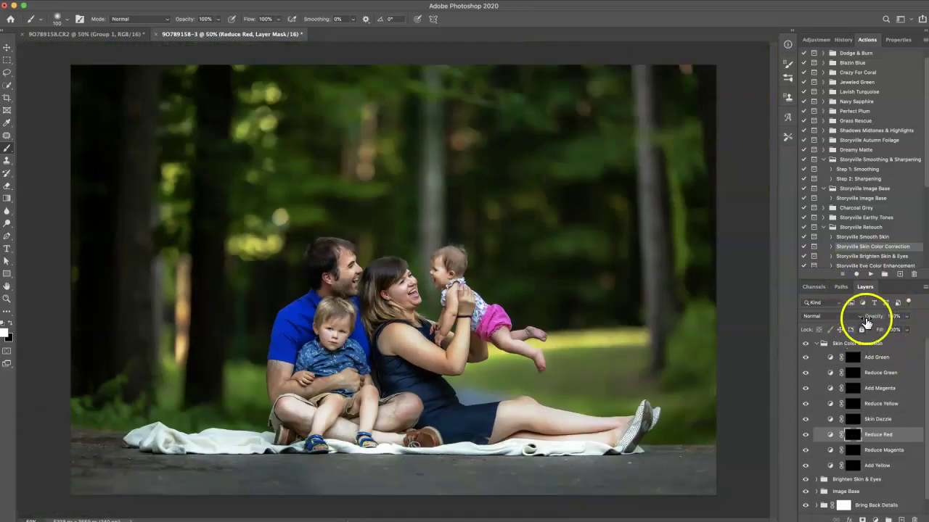
click(814, 344)
click(808, 346)
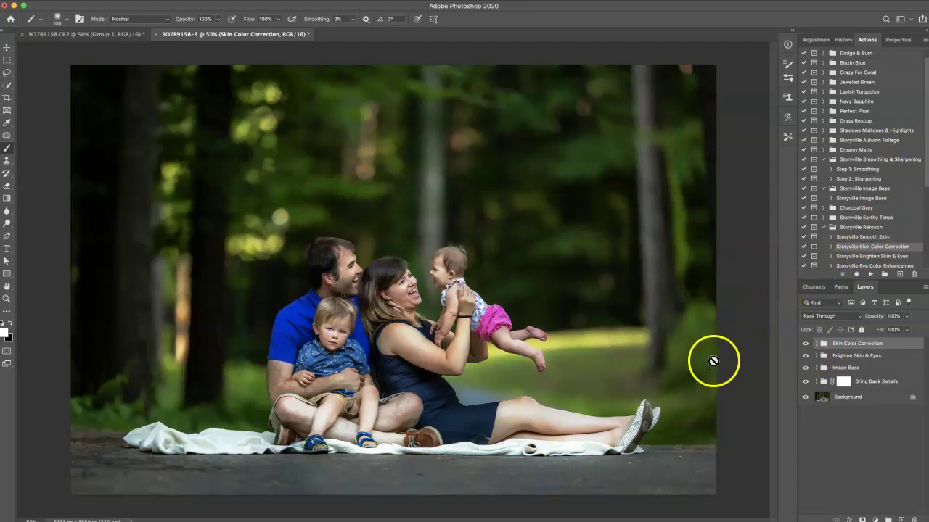
Add a Curves adjustment layer and brighten the photo slightly with a curve point at input 166, output 172
click(819, 39)
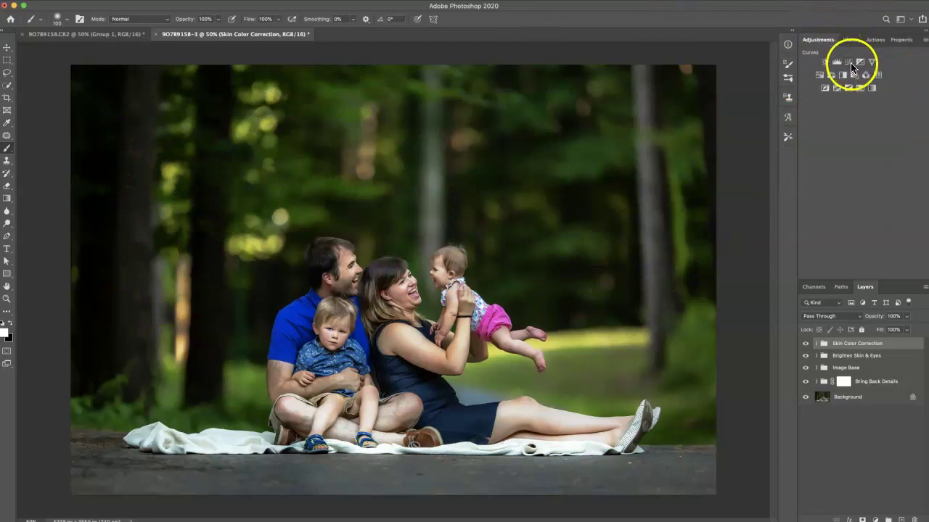
click(853, 66)
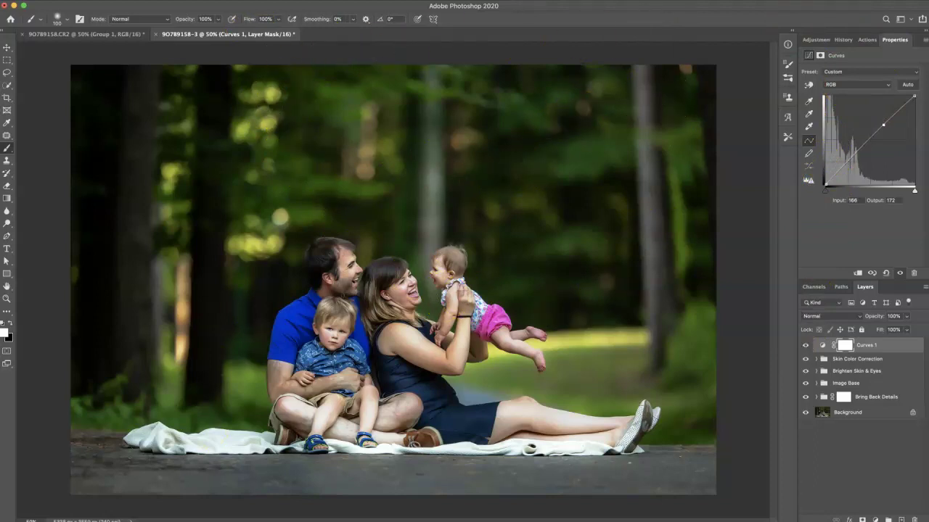
Switch to Finder, search This Mac for "storyville sun", and place Storyville Sun 1.jpg into the family photo
key(super+Tab)
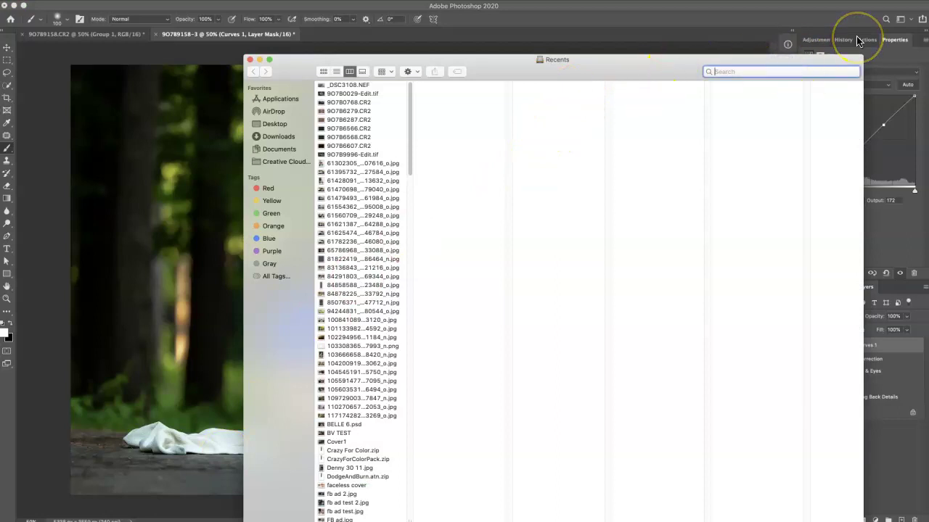
text(sto)
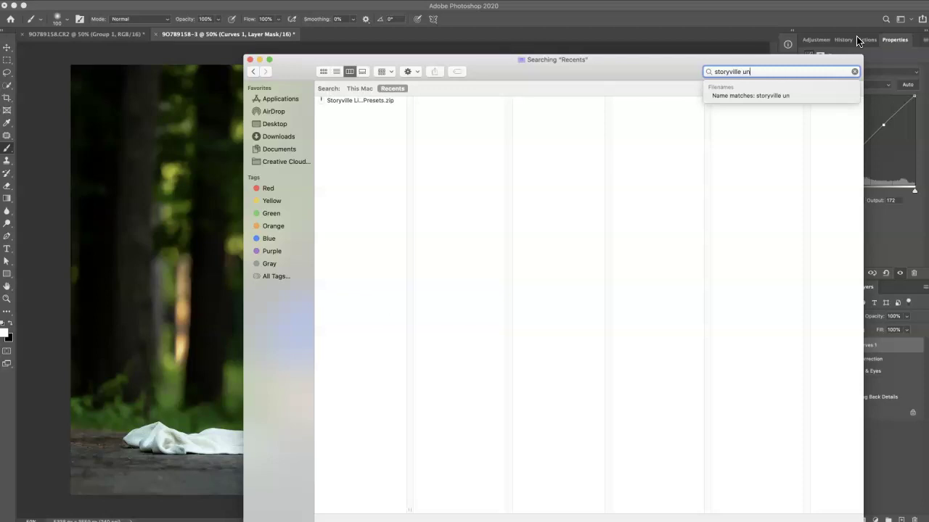
text(ryville sun)
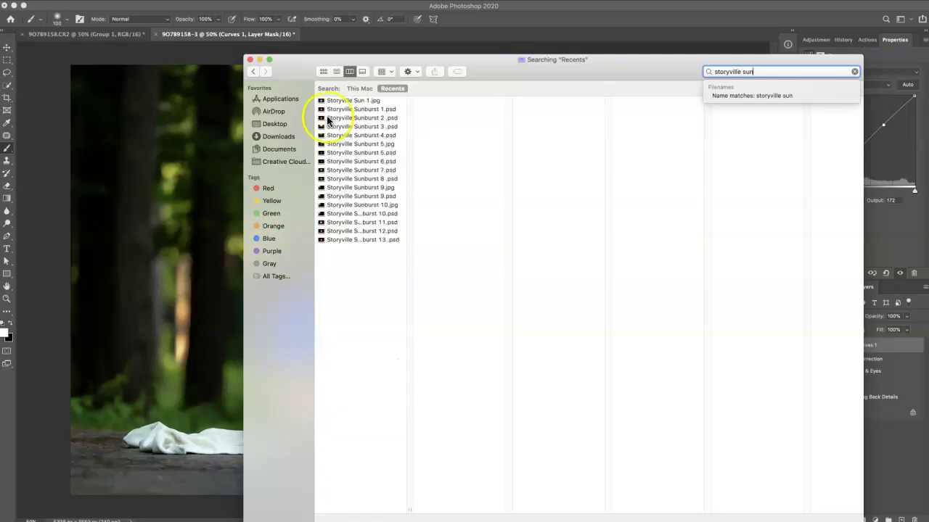
click(360, 90)
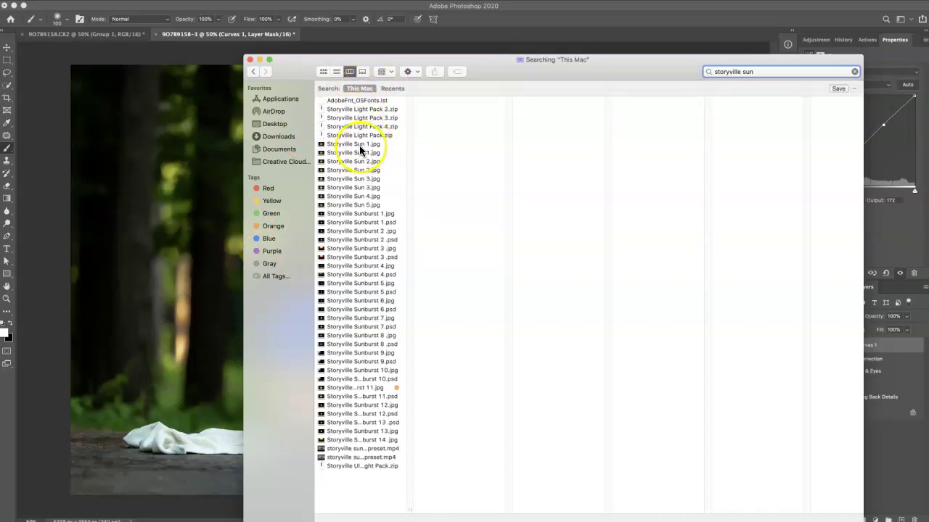
click(358, 145)
drag(363, 146, 196, 155)
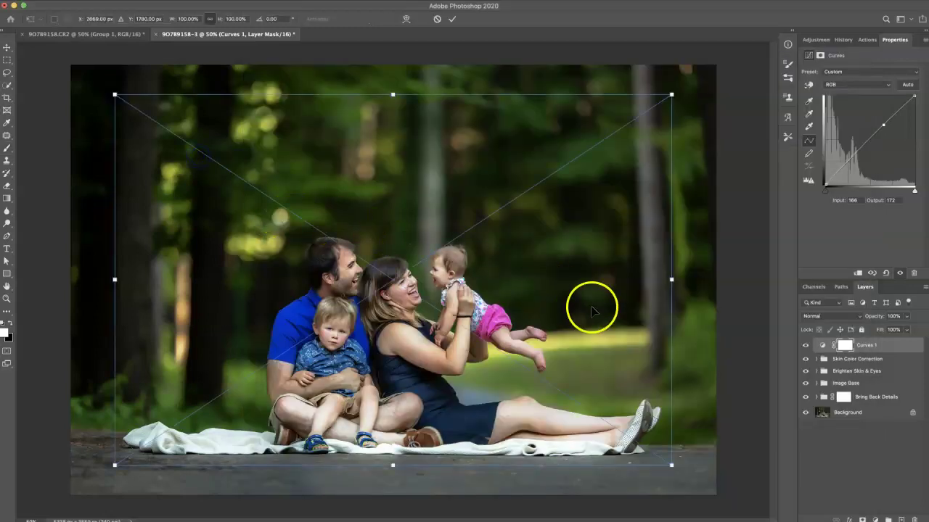
Blend the sun overlay in Screen mode, enlarge it to 109.59% centred above the photo's upper edge, and commit it without rasterizing
click(825, 316)
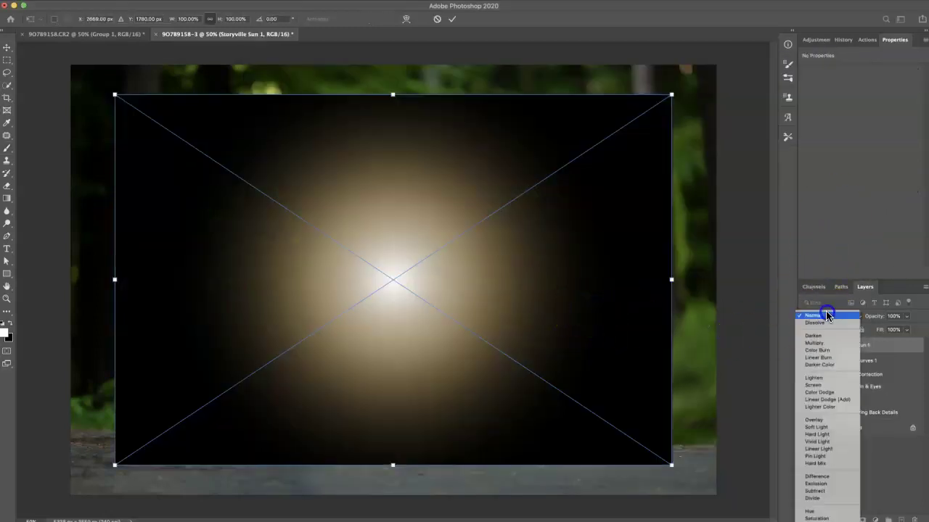
click(818, 387)
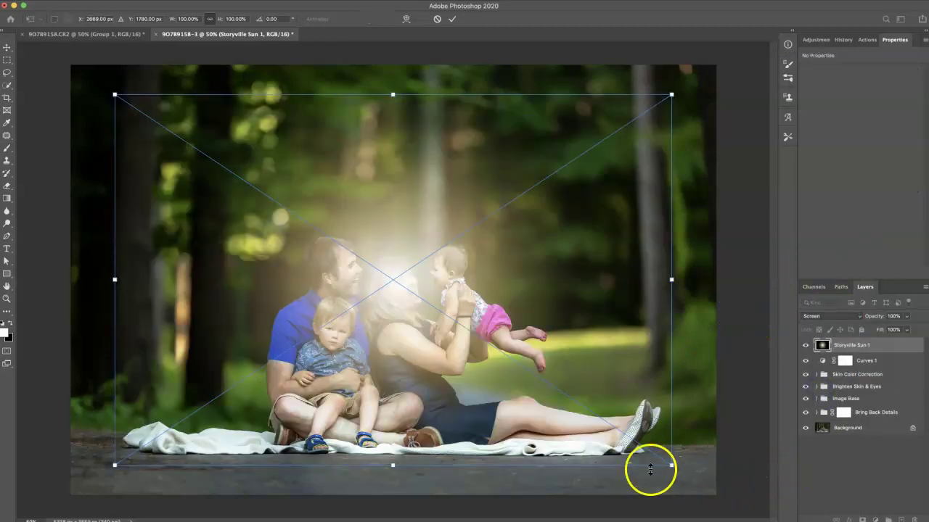
drag(585, 314, 575, 114)
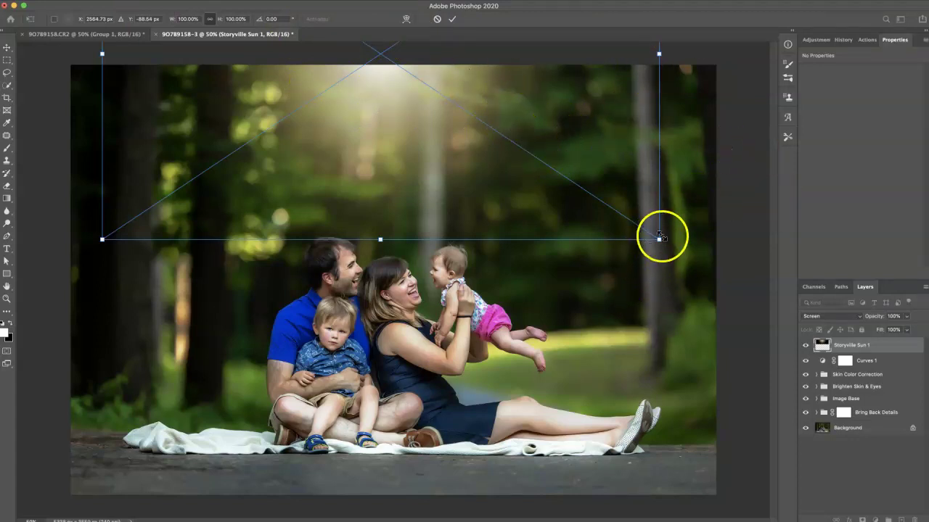
drag(659, 239, 695, 262)
drag(642, 173, 613, 136)
drag(673, 228, 687, 231)
drag(493, 182, 501, 186)
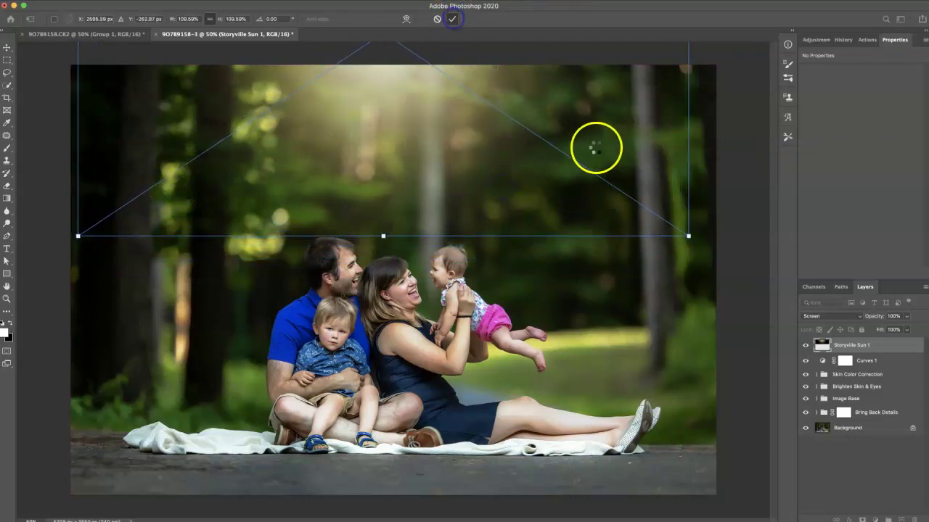
click(745, 216)
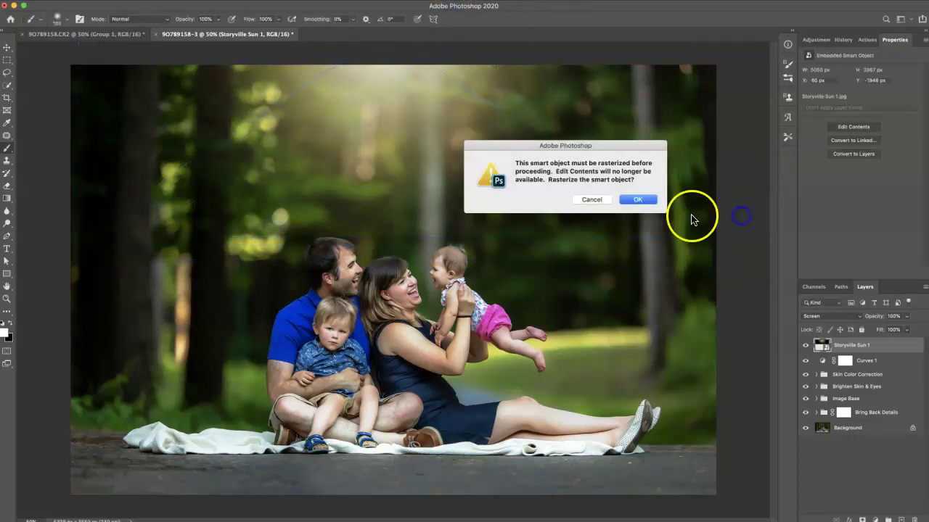
click(592, 199)
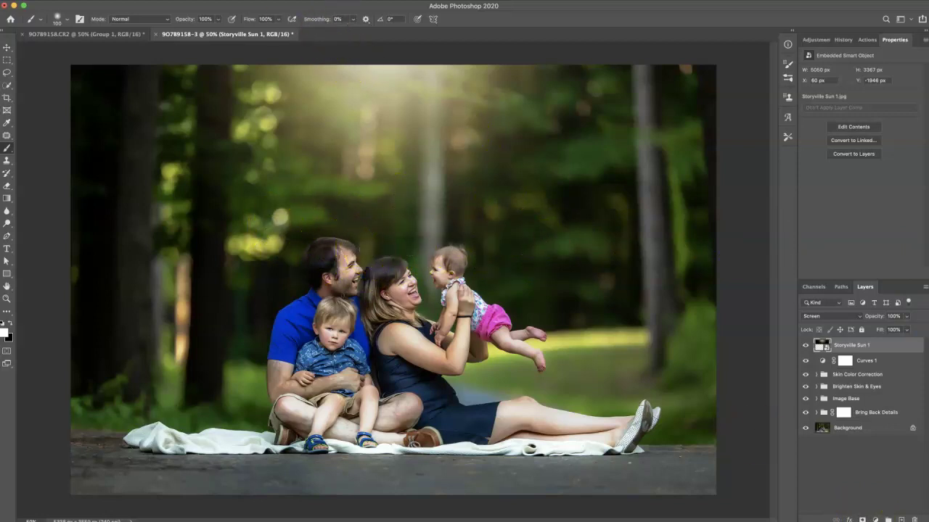
Apply a Gaussian Blur with a 45.8-pixel radius to the Storyville Sun 1 layer and compare the photo with and without it
click(177, 1)
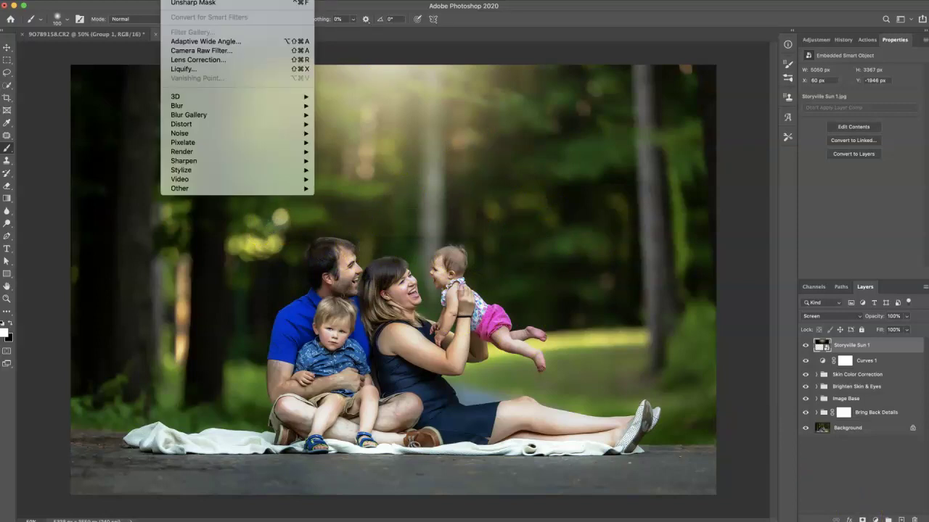
mouse_move(191, 106)
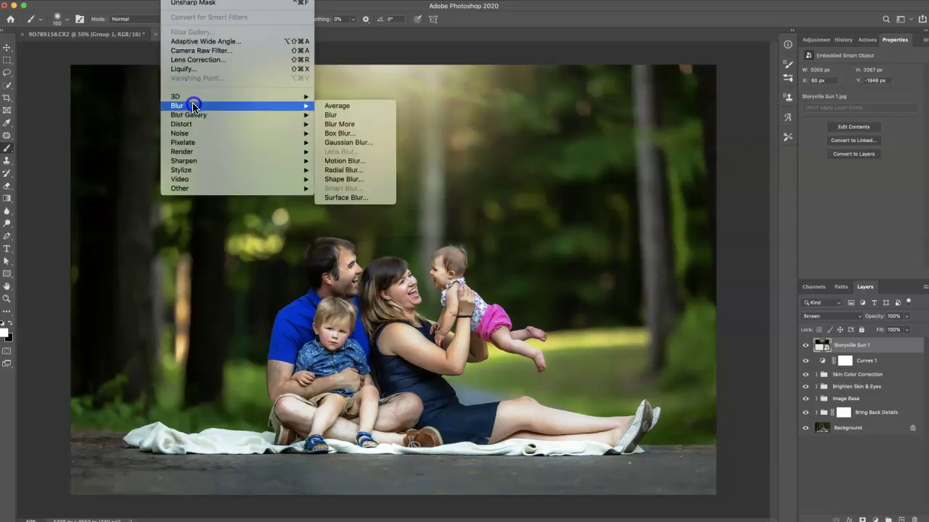
click(347, 142)
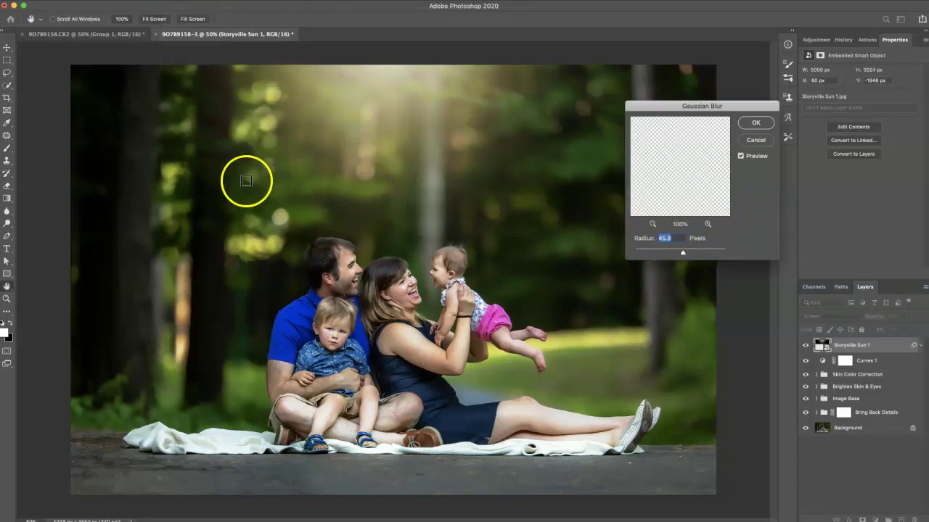
click(761, 128)
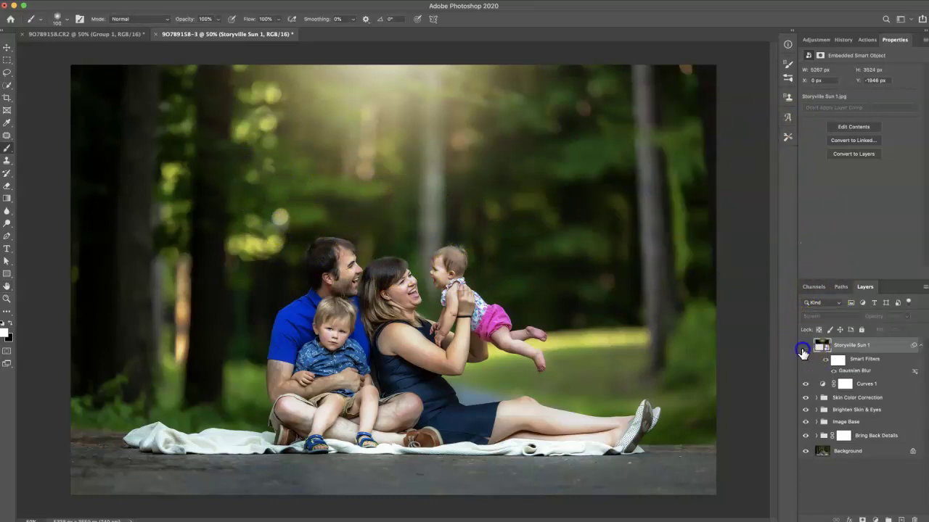
click(805, 346)
click(805, 346)
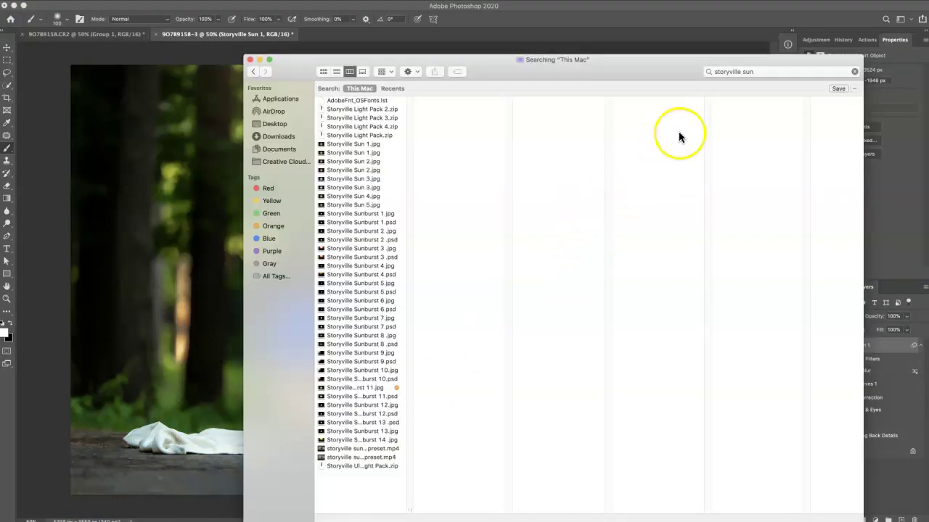
Search This Mac in Finder for "storyville sparkle" and place Storyville Sparkle 1.jpg into the family photo
click(743, 75)
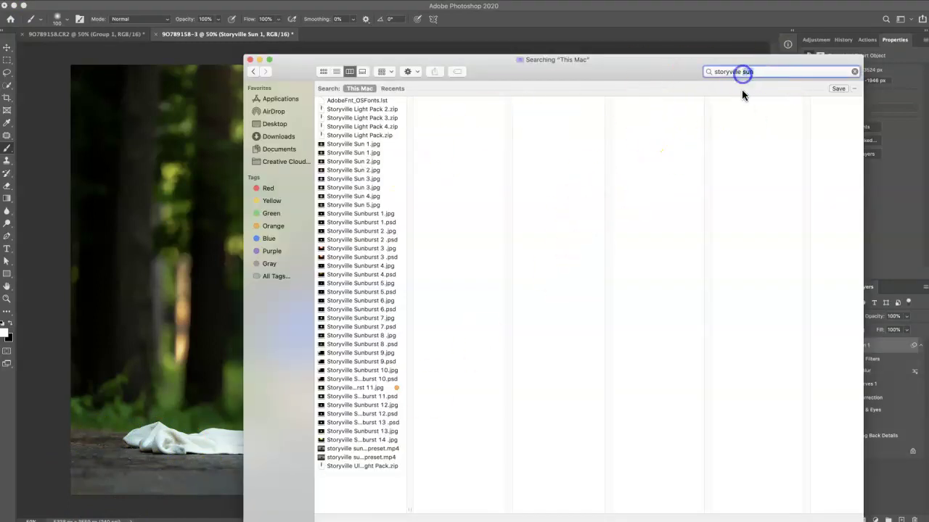
text(sprkl)
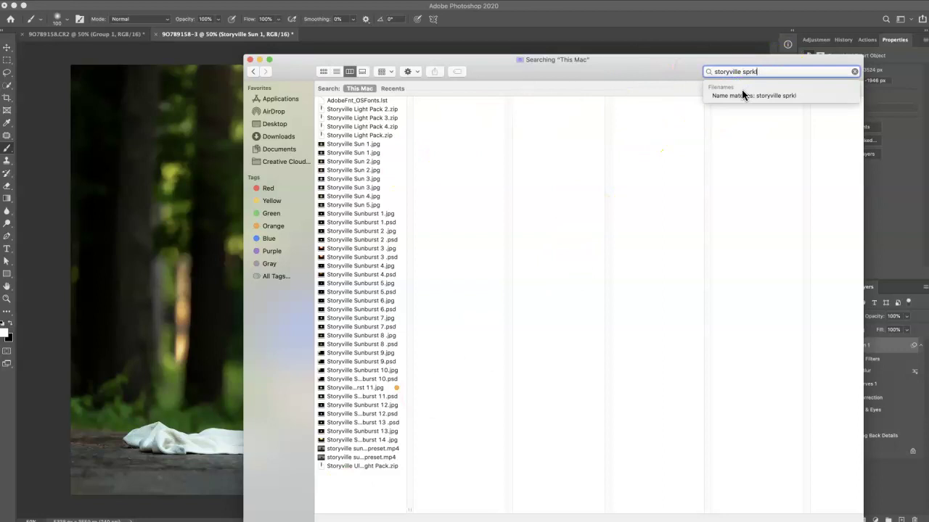
text(erke)
text(l)
key(BackSpace)
key(BackSpace)
text(l)
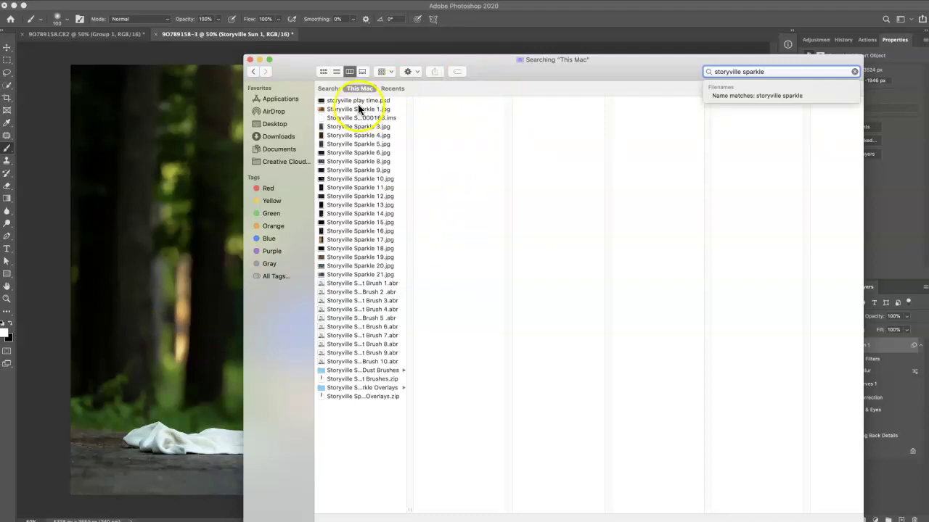
click(356, 108)
drag(378, 108, 741, 166)
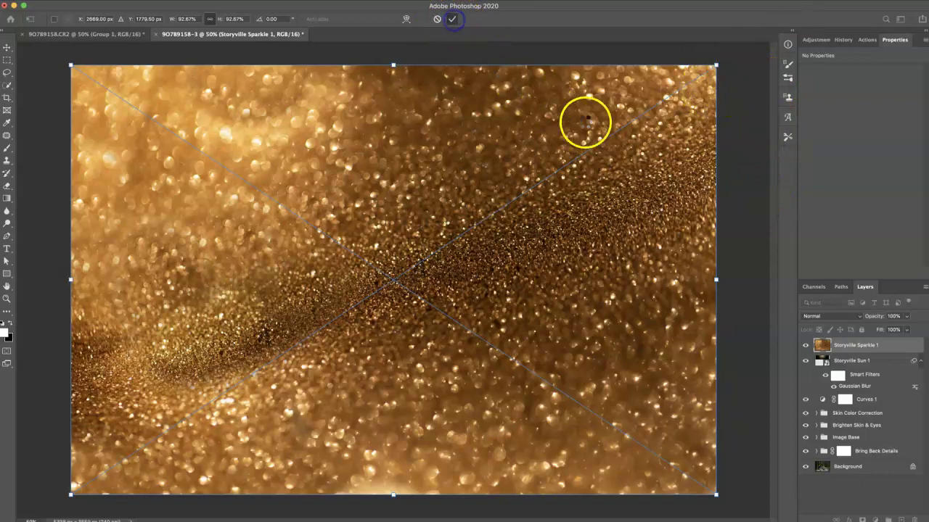
Commit the sparkle overlay at full canvas size and set its blend mode to Soft Light
click(452, 19)
click(823, 317)
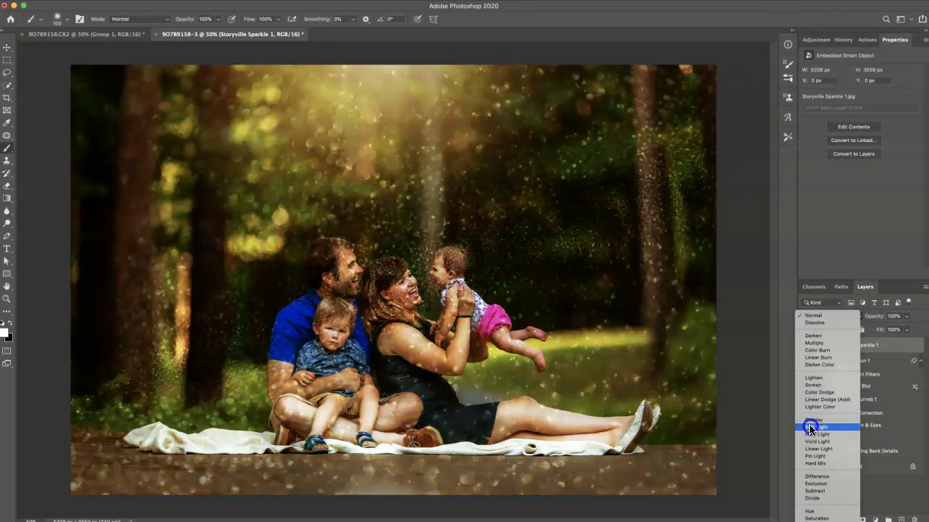
click(811, 427)
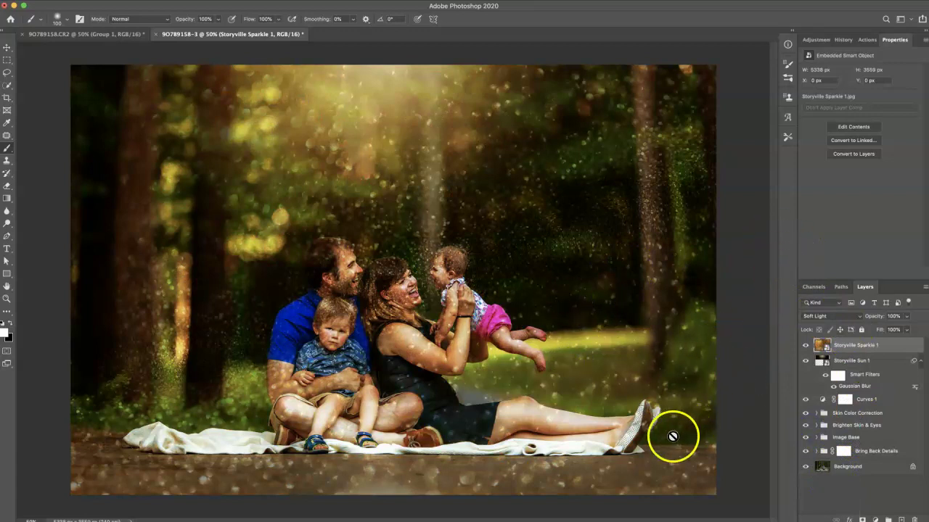
Add a Hue/Saturation adjustment clipped to the Storyville Sparkle 1 layer and set its saturation to -100
click(820, 40)
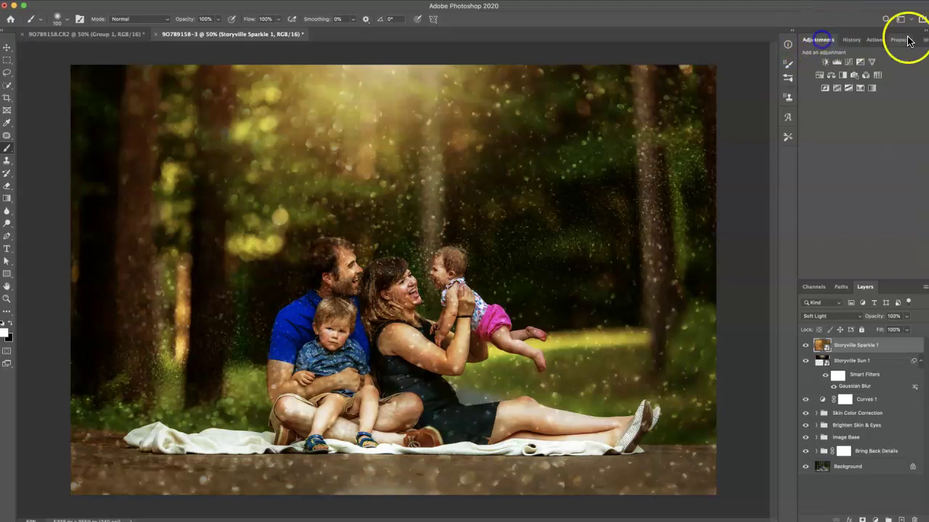
click(820, 76)
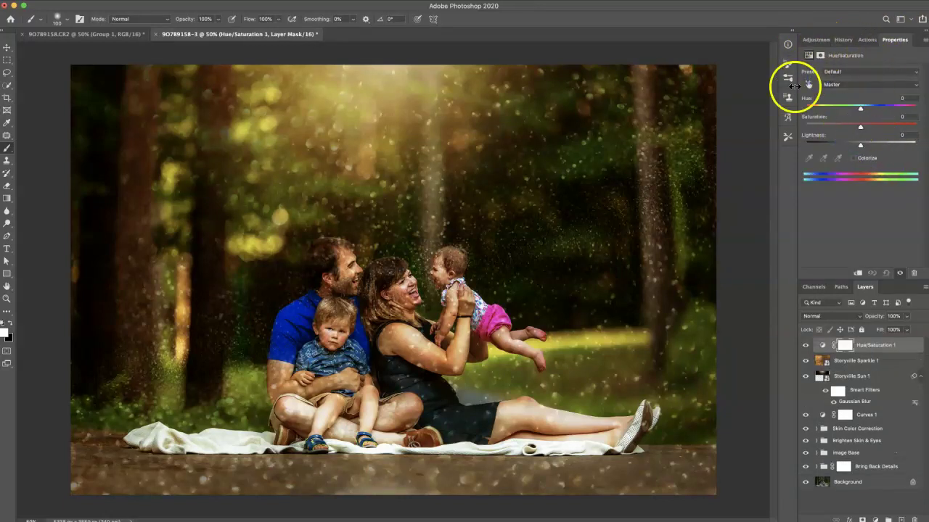
drag(844, 369, 859, 271)
click(858, 272)
drag(858, 130, 754, 134)
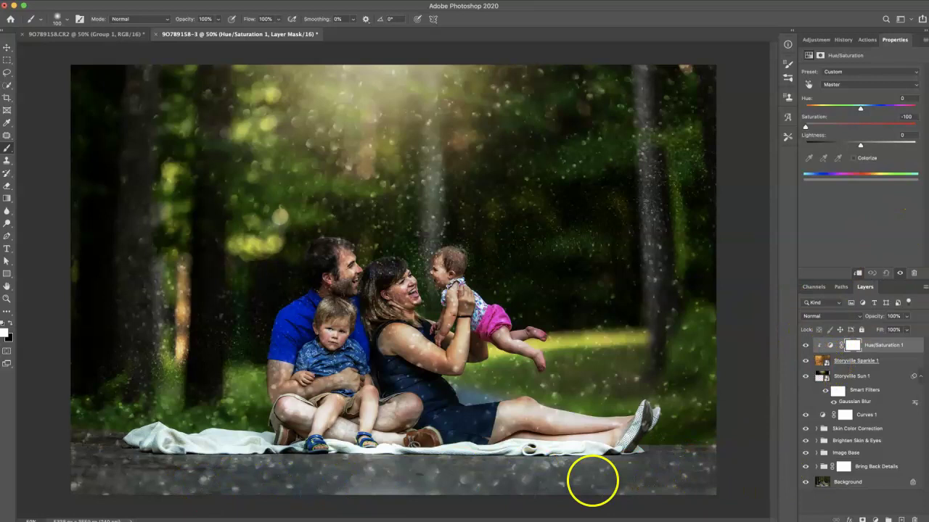
Add an inverted black mask to the Storyville Sparkle 1 layer and paint white with a size 500 brush along the pavement in the foreground
click(821, 362)
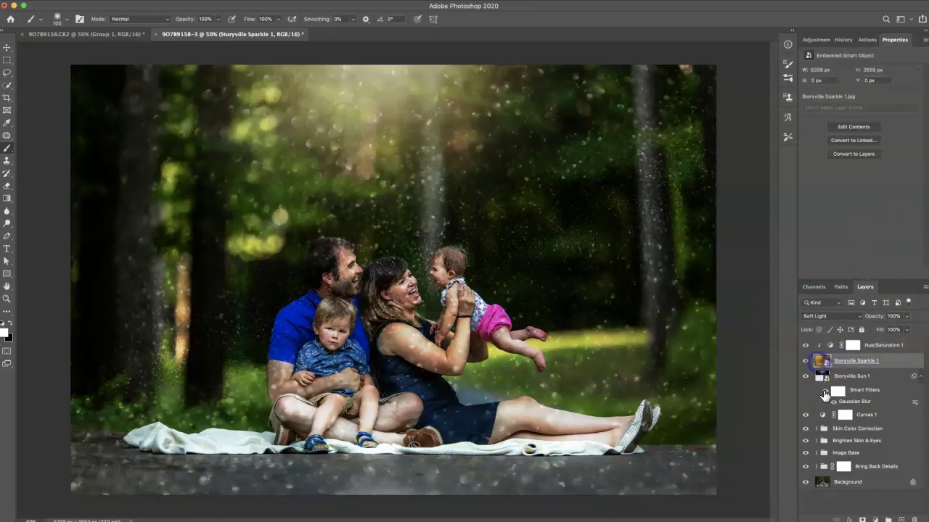
click(864, 520)
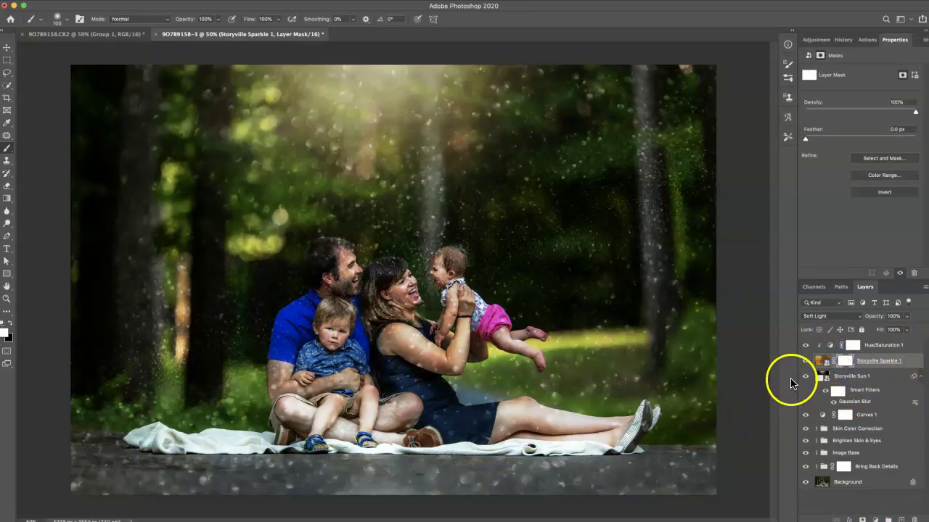
key(super+i)
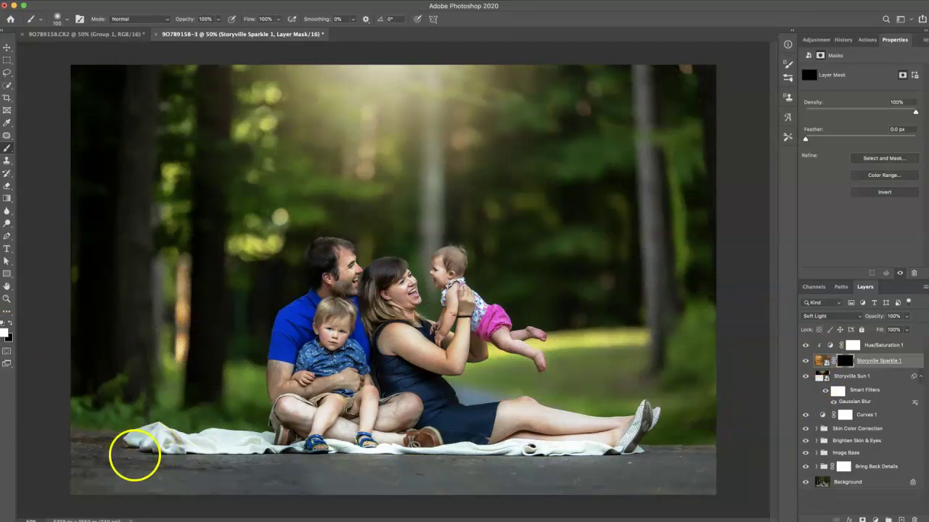
mouse_move(83, 482)
mouse_down()
mouse_move(330, 490)
mouse_move(204, 483)
mouse_move(352, 490)
mouse_move(694, 475)
mouse_up()
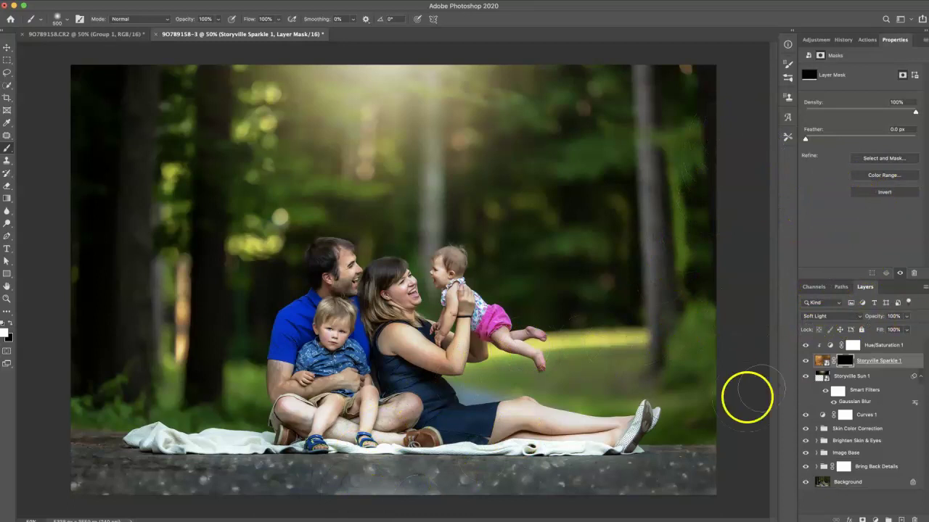
Add a Curves adjustment clipped to the sparkle layer and darken it with a curve point at input 147, output 130
click(831, 349)
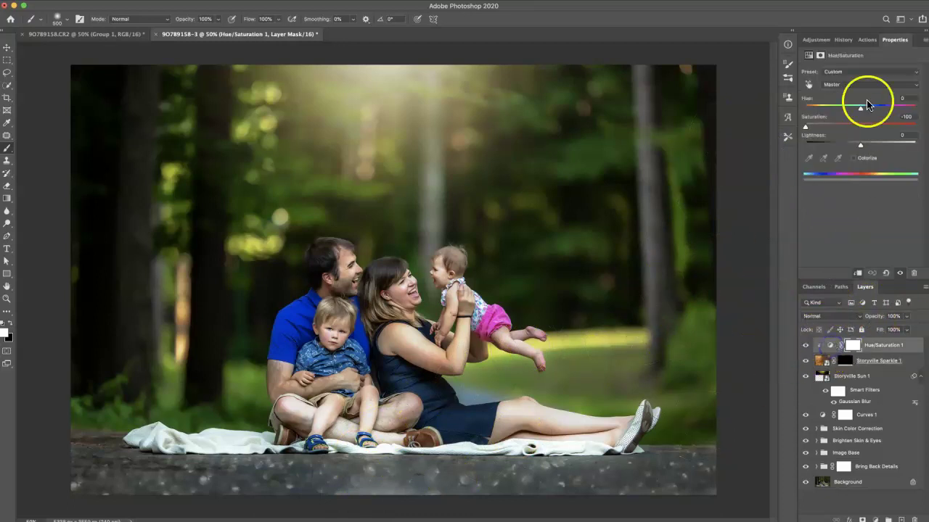
click(816, 39)
click(853, 61)
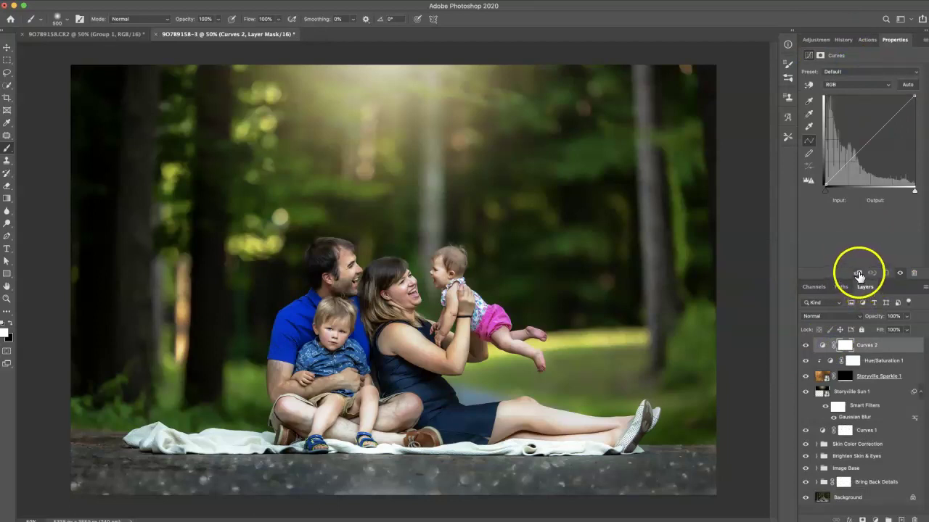
click(858, 276)
click(874, 138)
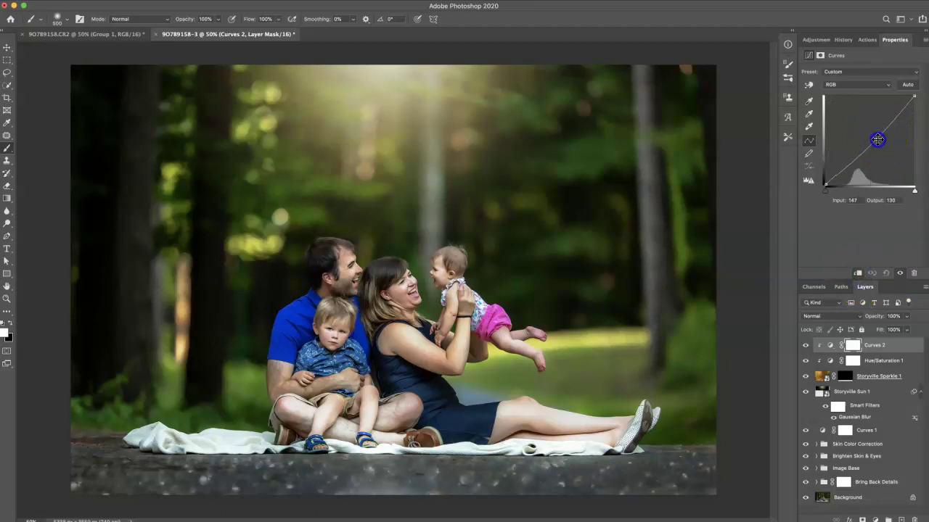
Compare the photo with and without the Storyville Sparkle 1 layer, and reselect the clipped Curves adjustment
click(804, 377)
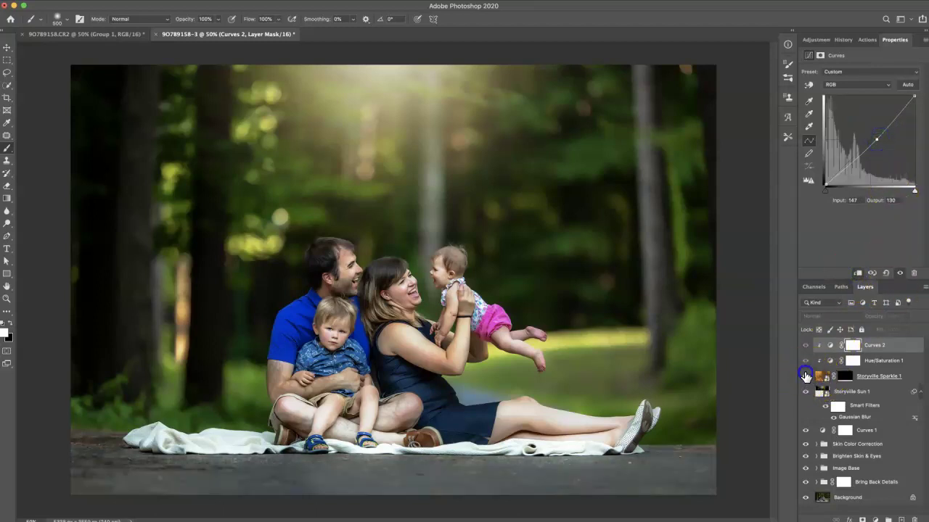
click(805, 376)
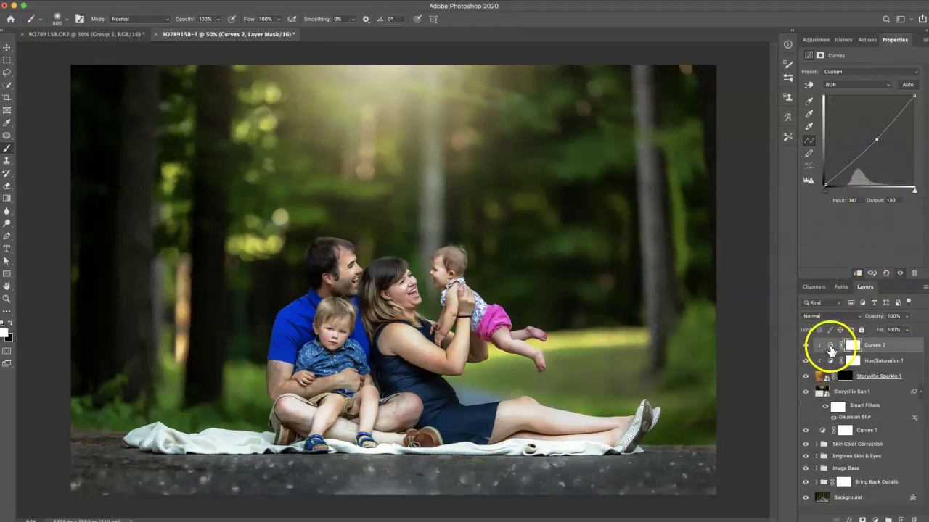
click(831, 347)
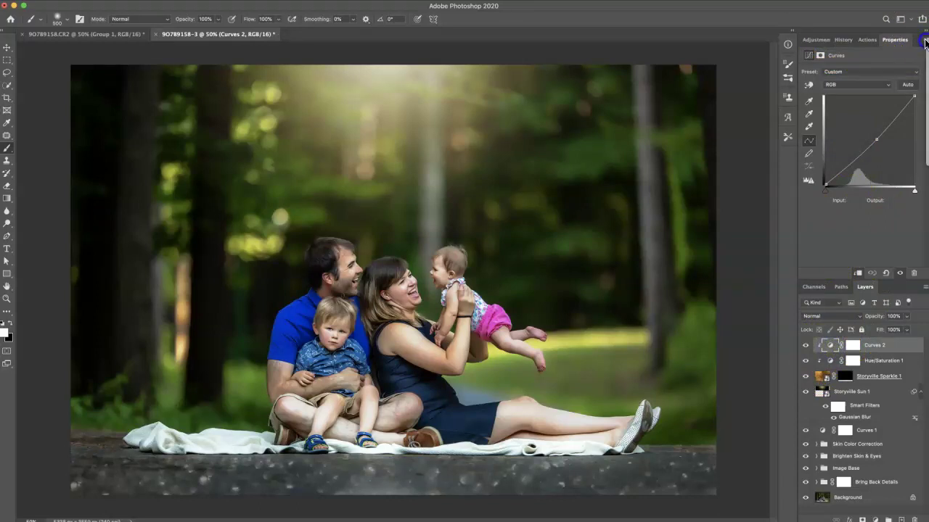
Run the Storyville Warm Up action from the Image Toning set on the family photo
click(866, 41)
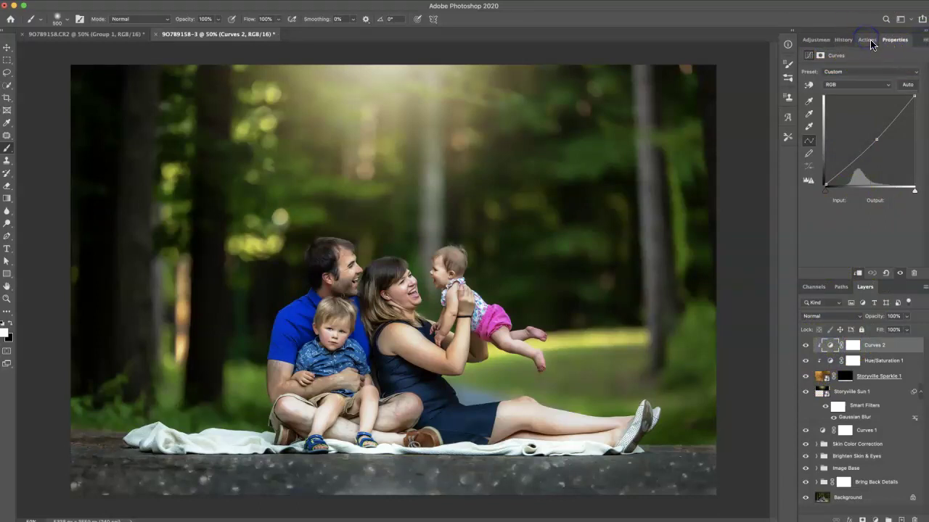
drag(925, 180, 912, 237)
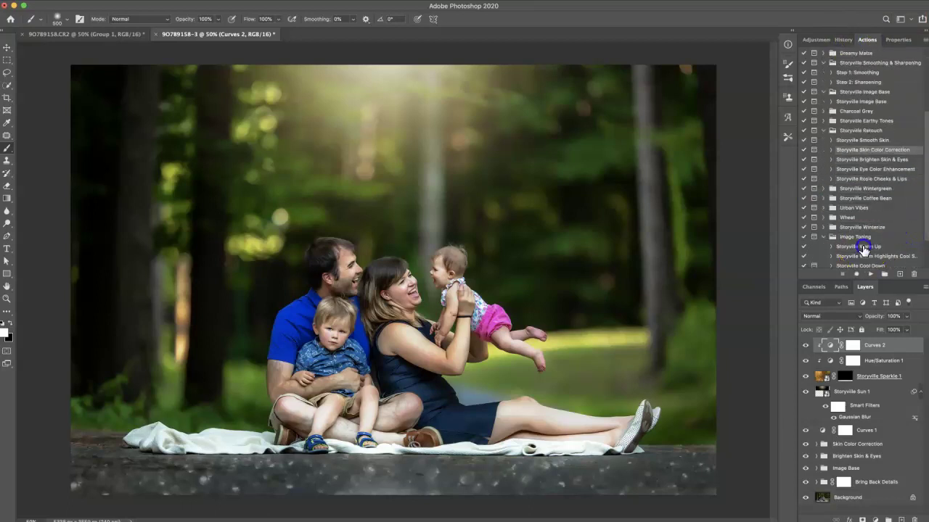
click(860, 247)
click(870, 275)
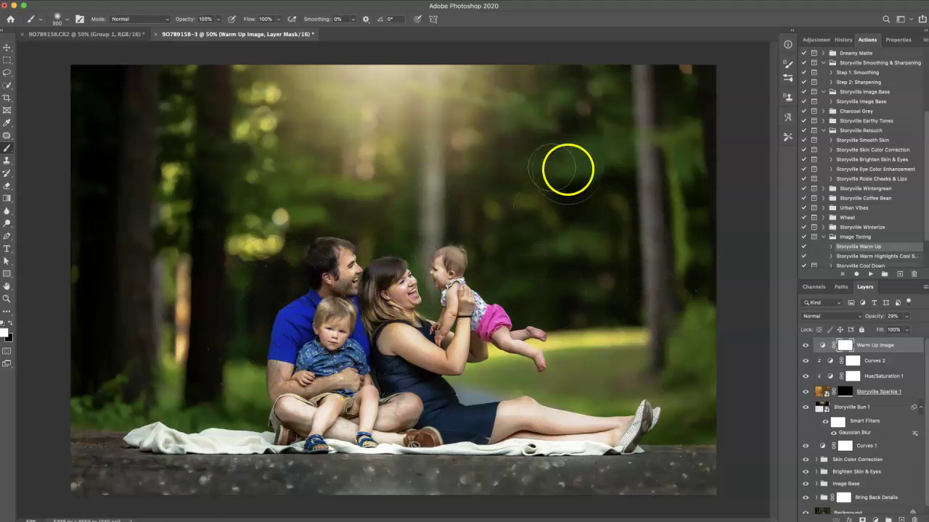
Paint black with a smaller brush on the Warm Up Image layer's mask to remove the warming from the family in the centre
click(10, 324)
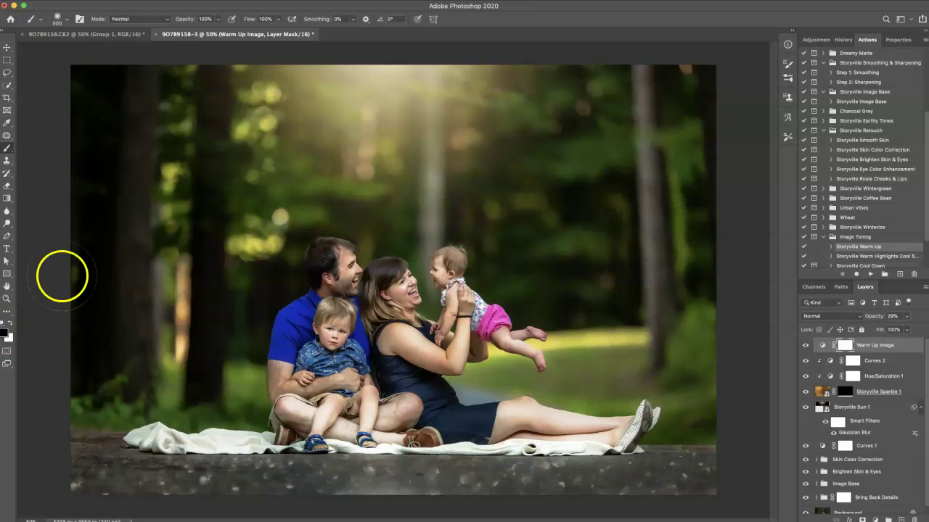
key(bracketleft)
key(bracketleft)
key(bracketleft)
key(bracketleft)
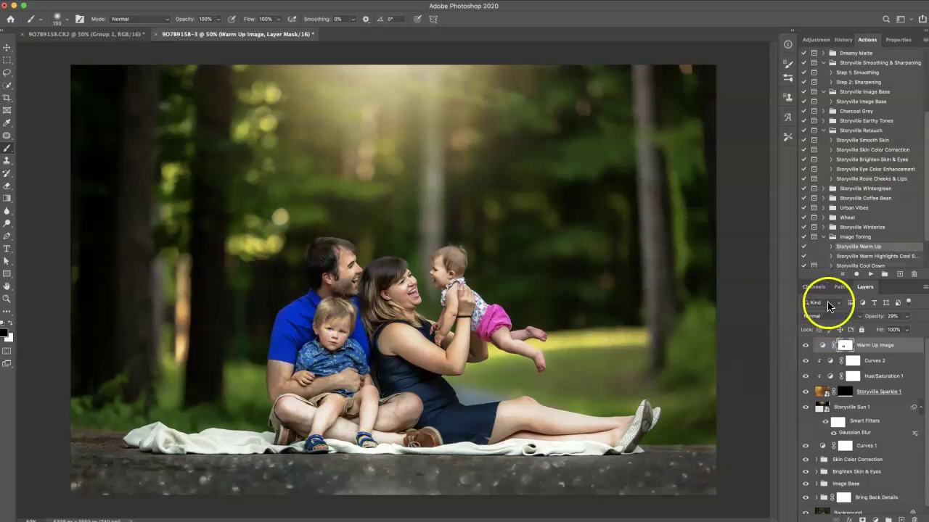
Switch to Lightroom Classic, clear the other windows out of the way, and compare the dark raw family photo with the finished edit
double_click(622, 10)
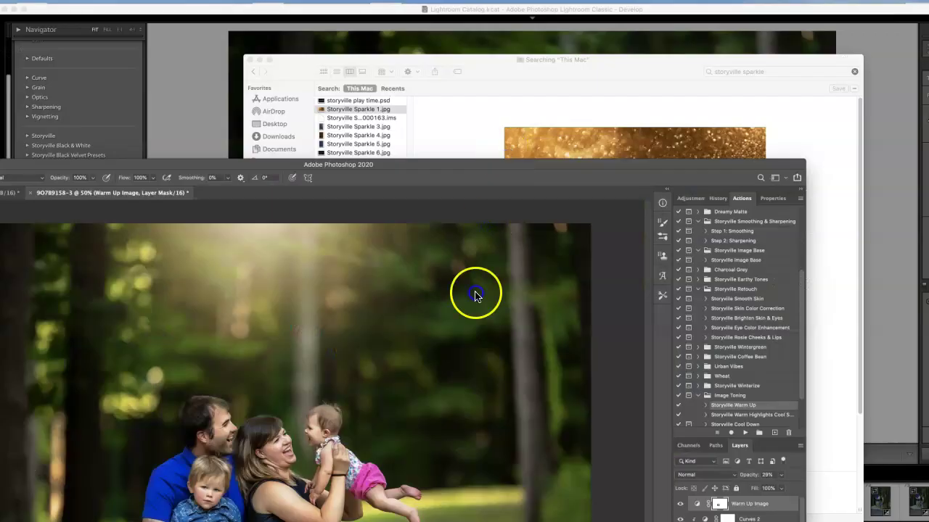
click(259, 64)
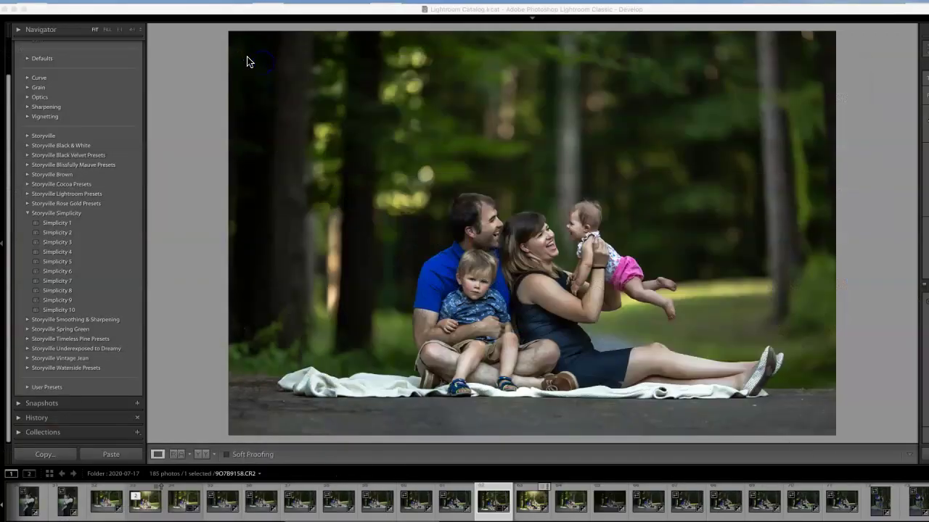
click(481, 510)
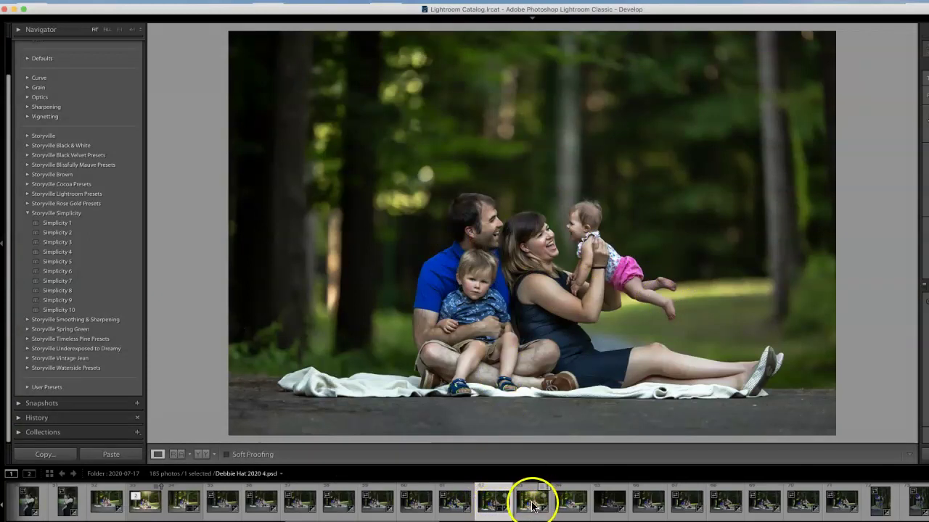
click(533, 505)
click(492, 501)
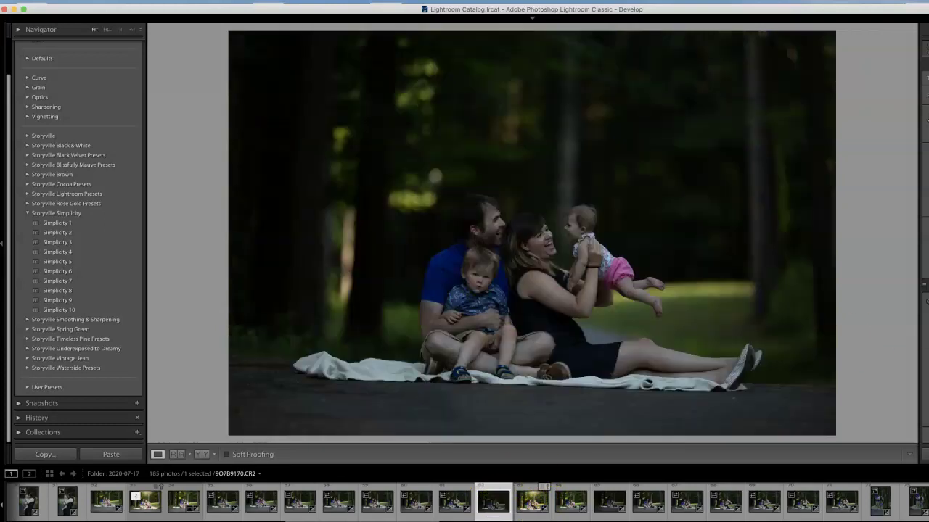
click(537, 511)
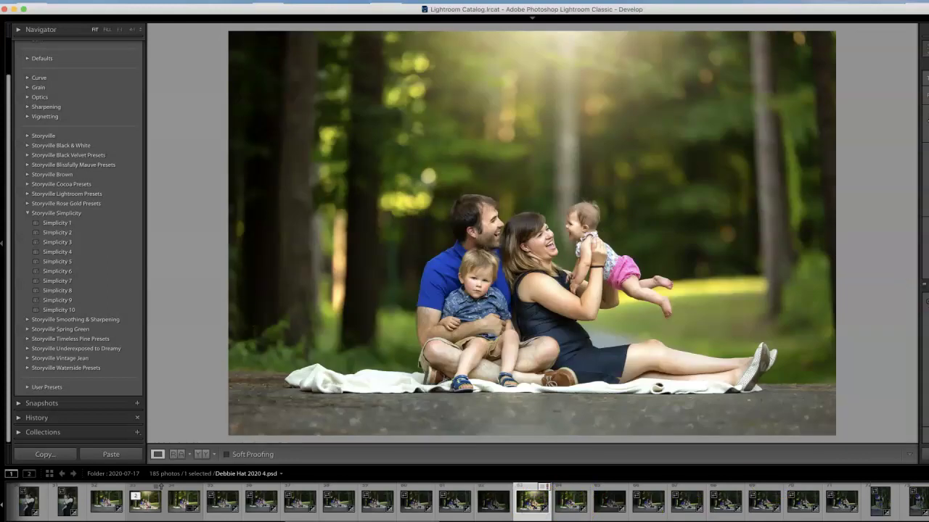